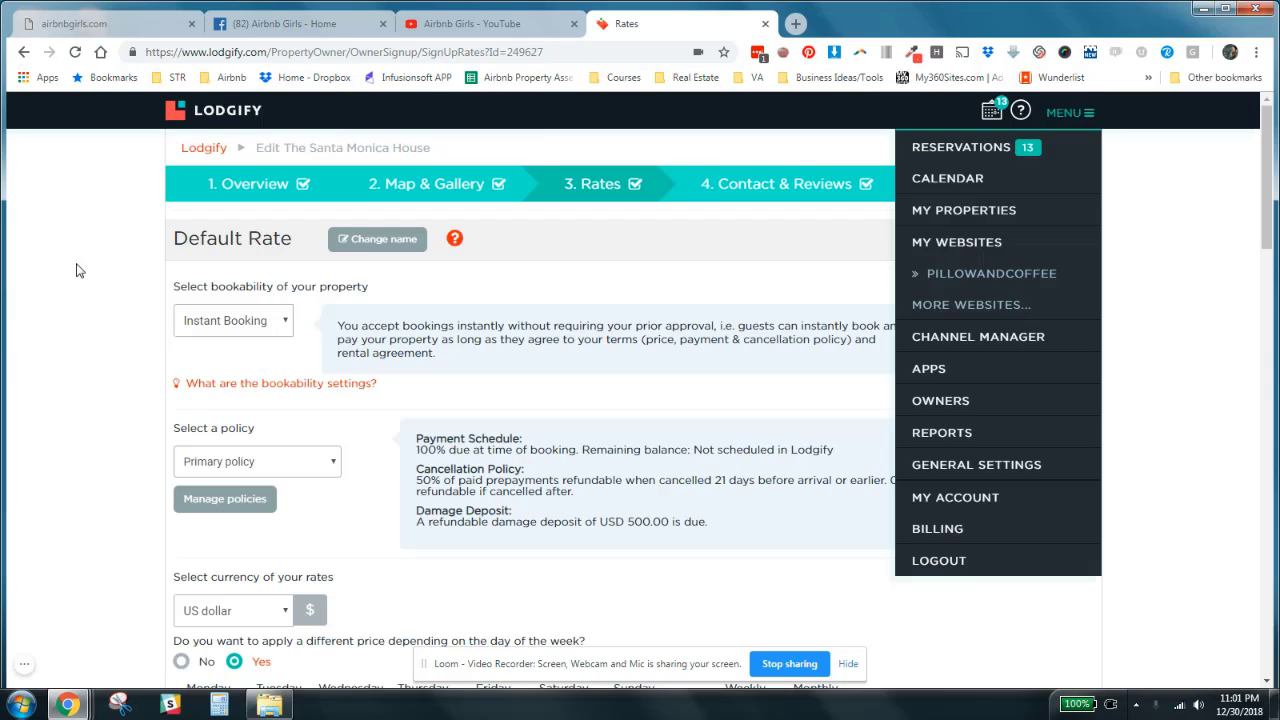
- Look over the property's rate settings and select Instant Booking as its bookability
click(77, 264)
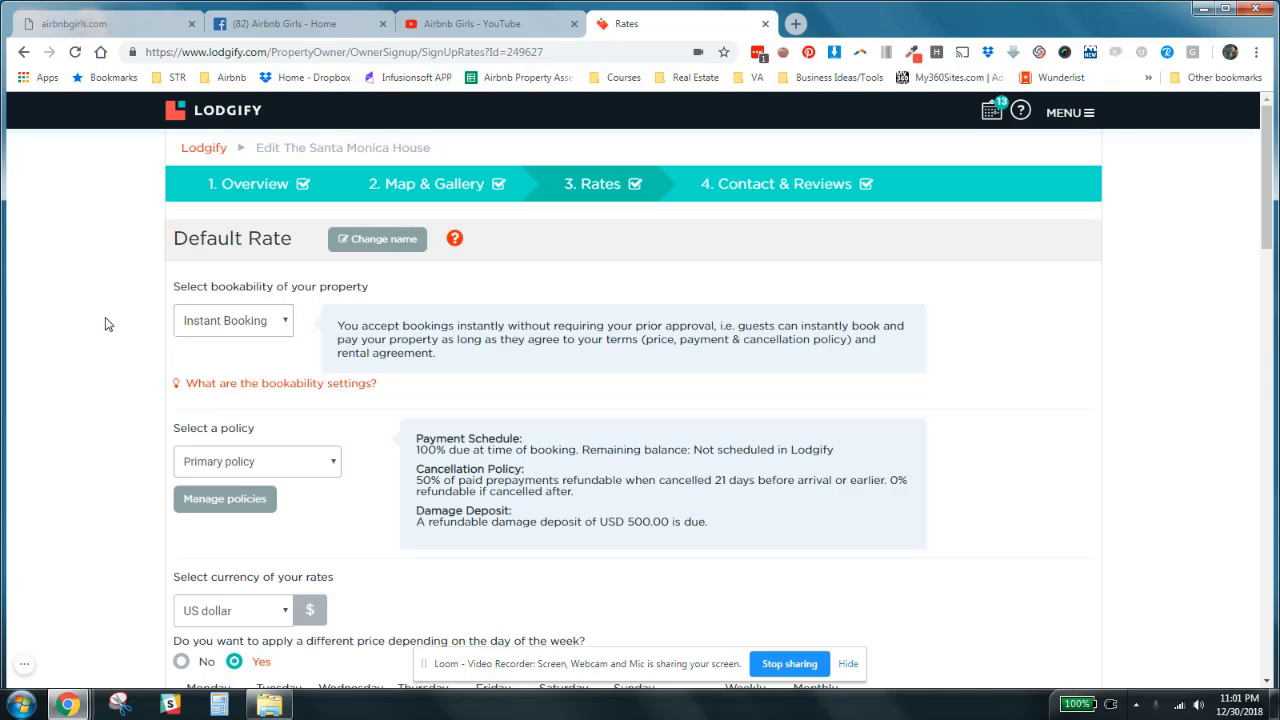
scroll(100, 324, down, 6)
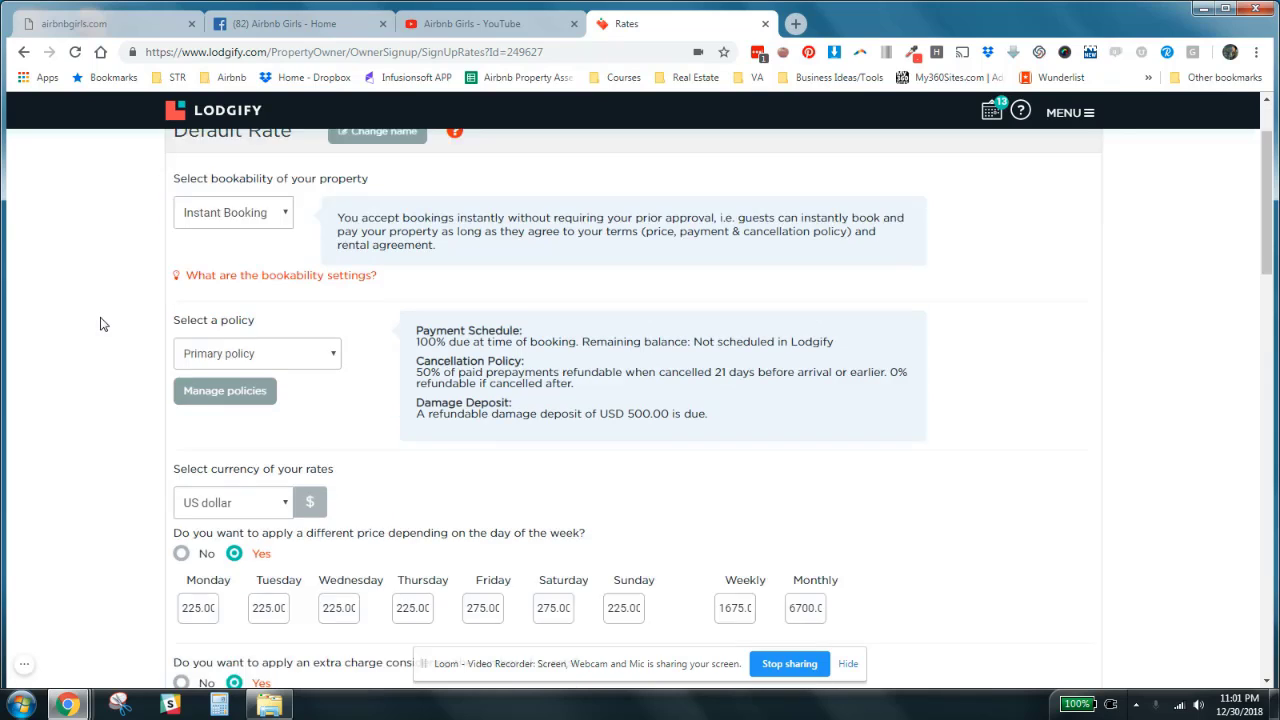
scroll(98, 322, down, 3)
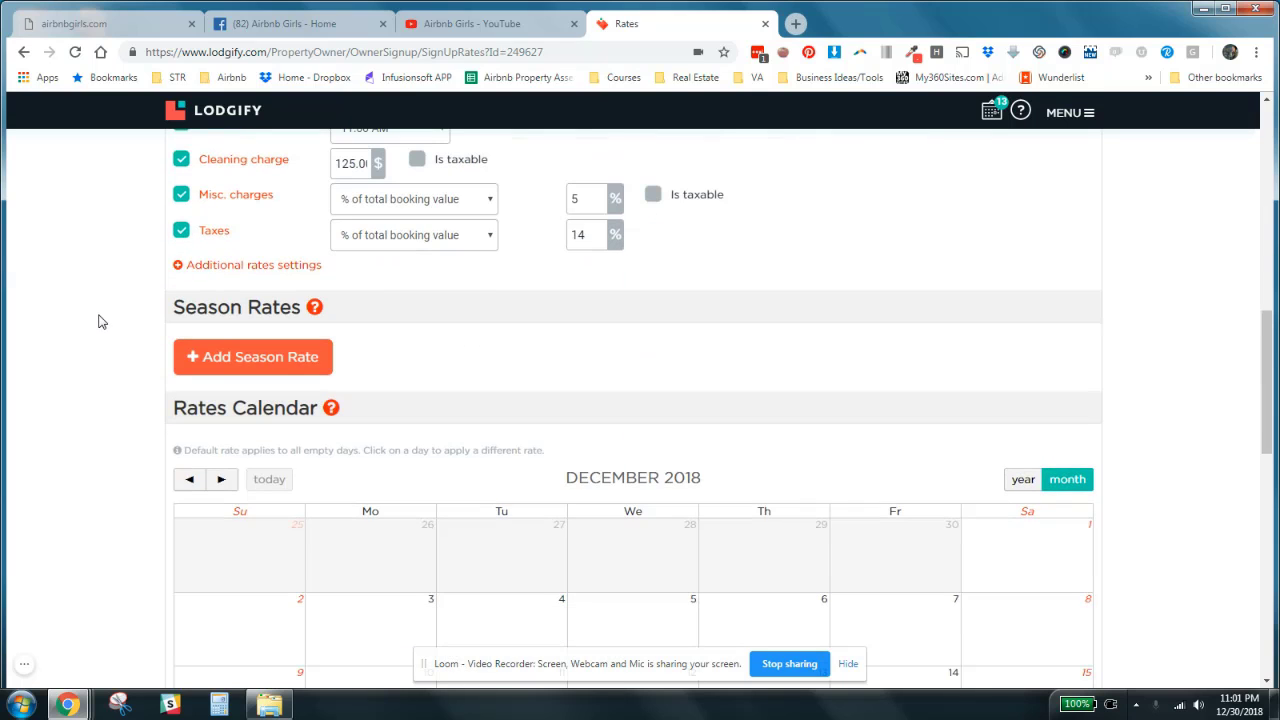
scroll(98, 322, down, 1)
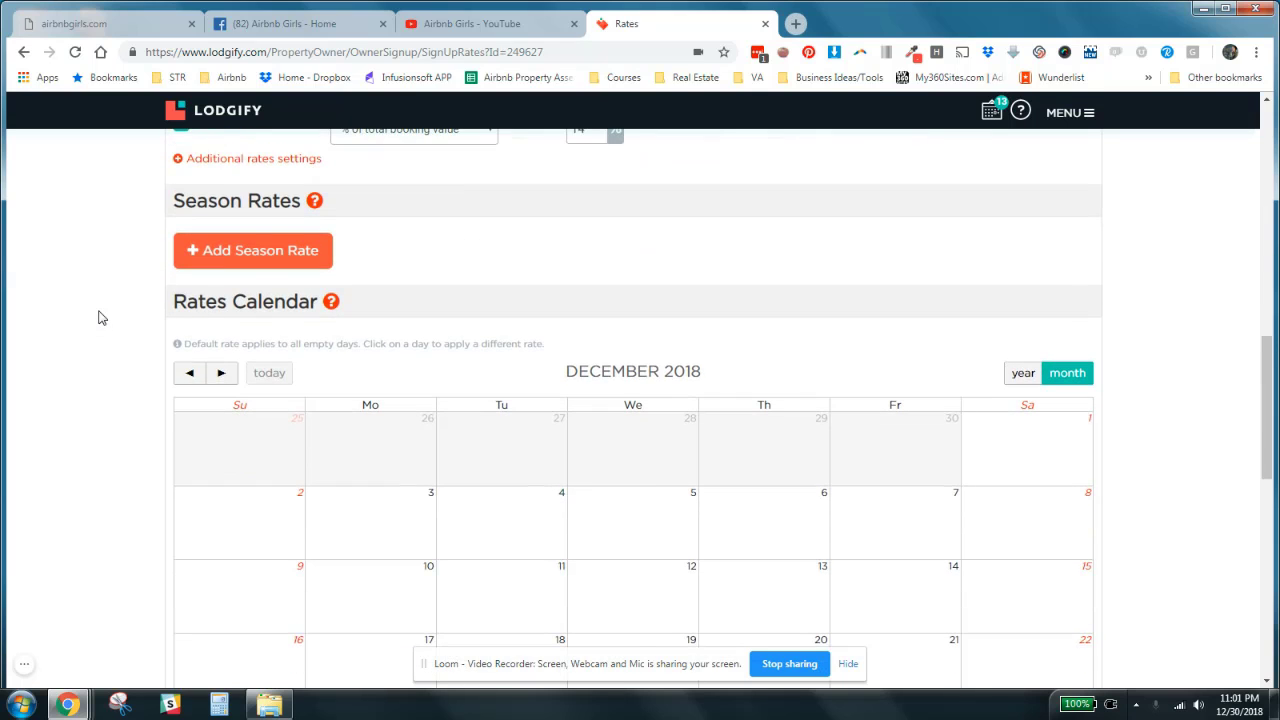
scroll(98, 318, up, 9)
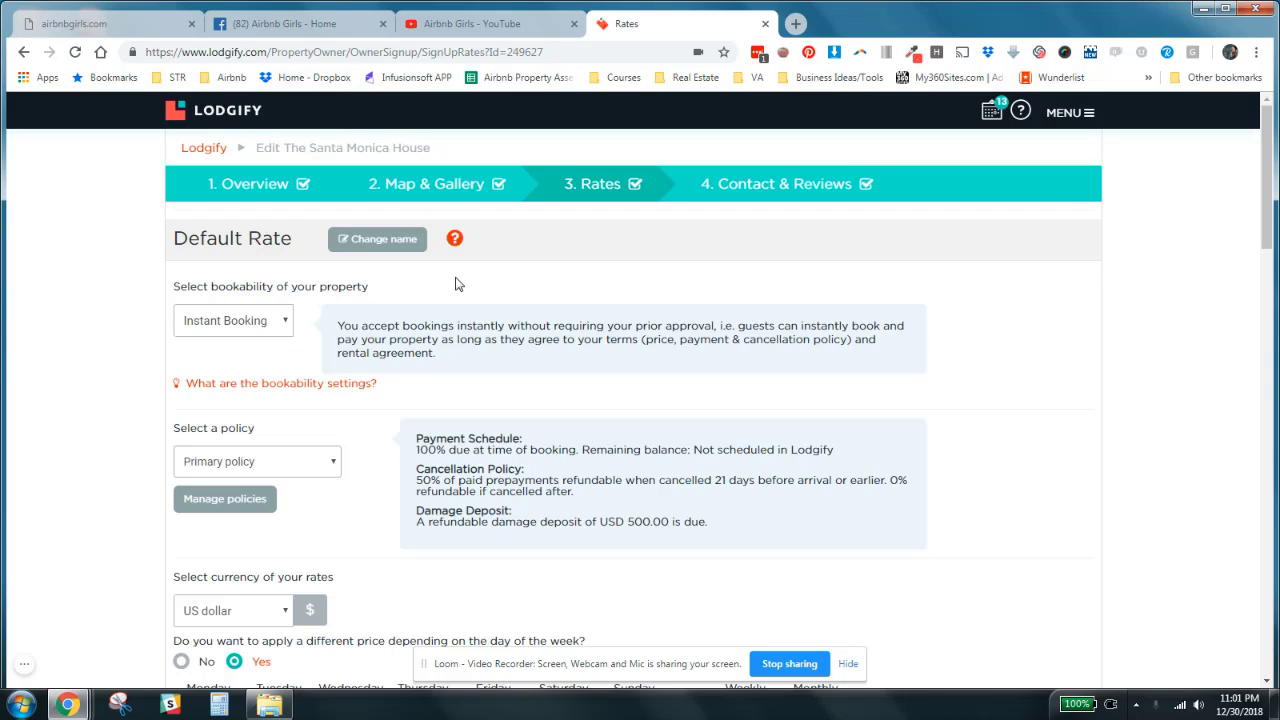
click(283, 325)
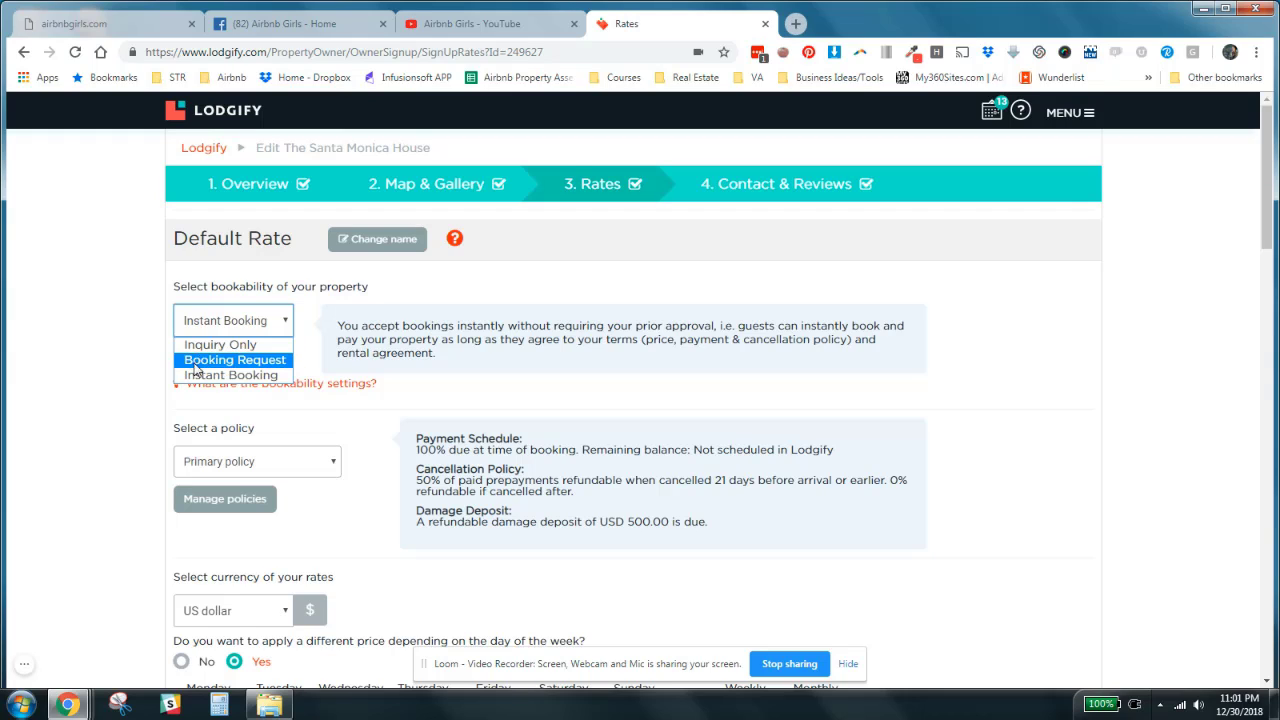
click(246, 376)
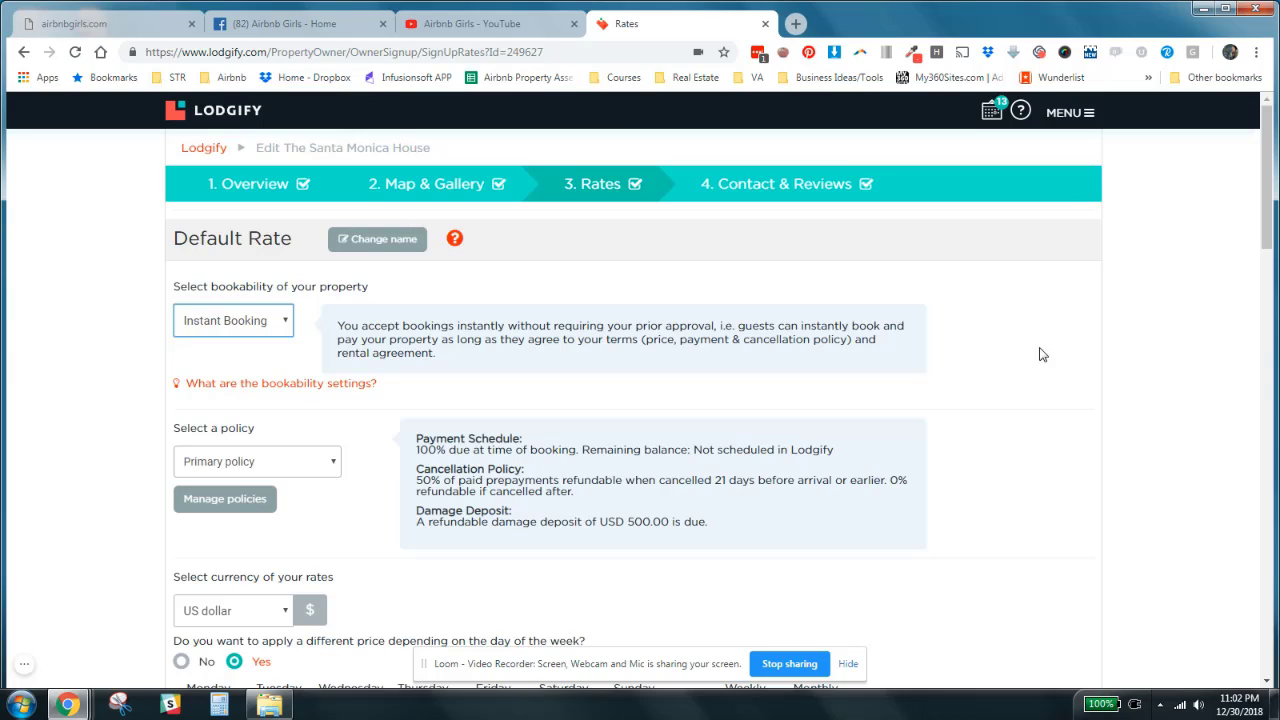
click(120, 446)
- Open the policy management page from the default rate's policy section
scroll(134, 411, down, 3)
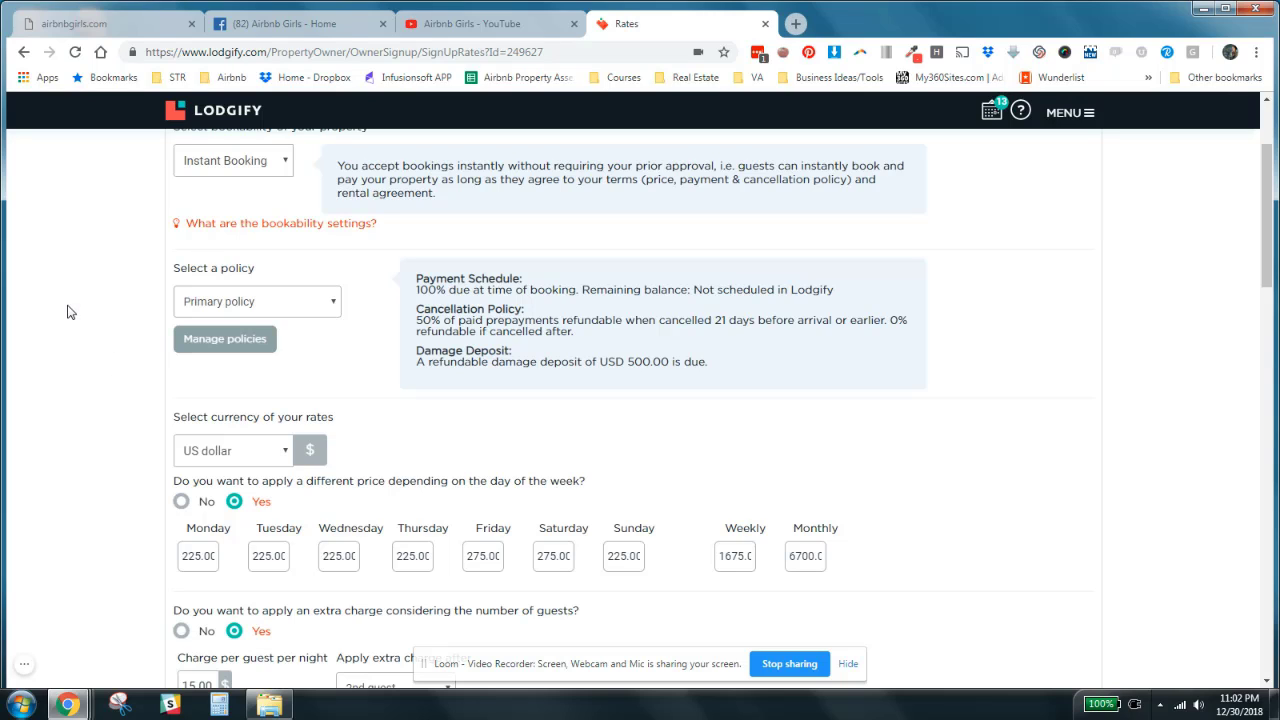
scroll(125, 336, up, 2)
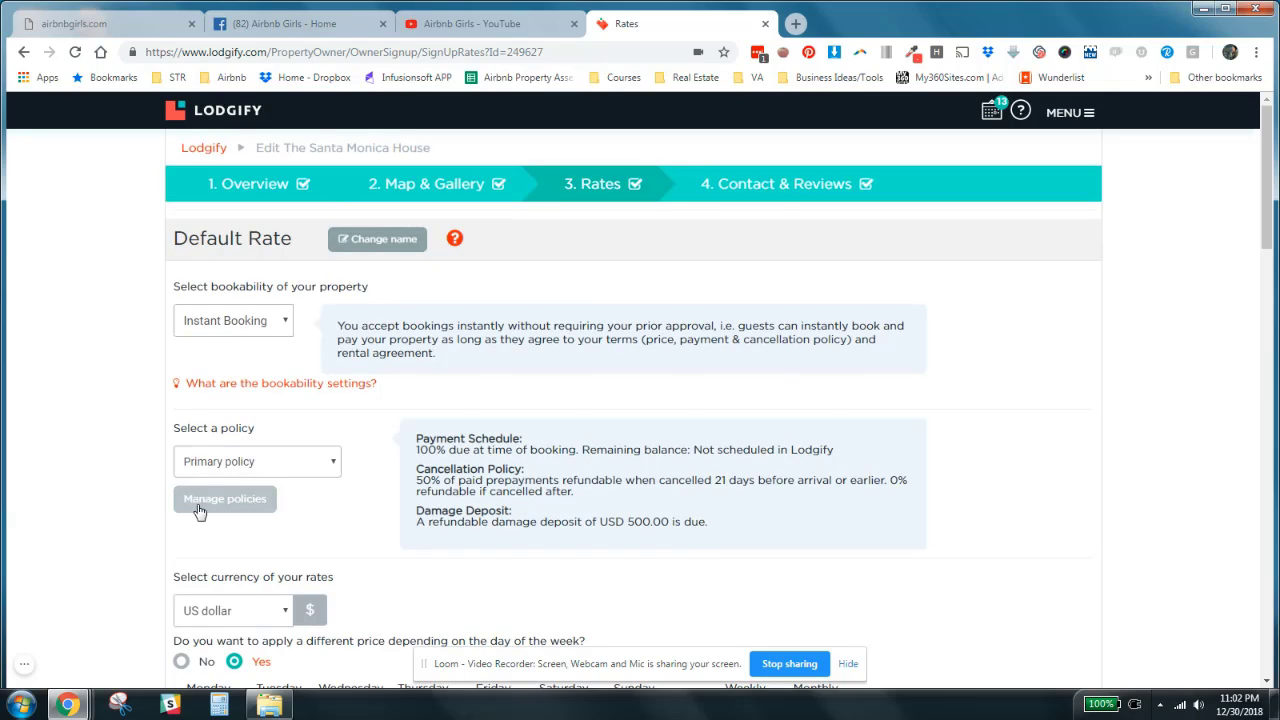
click(1068, 118)
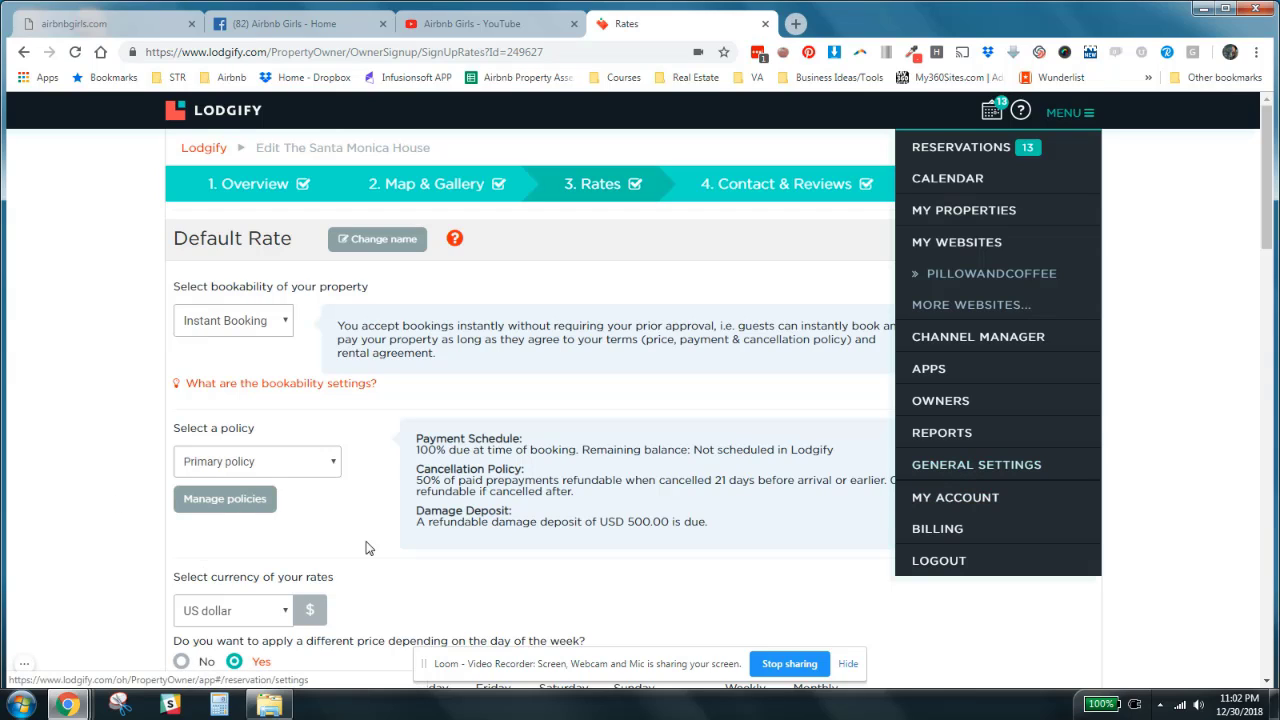
click(226, 505)
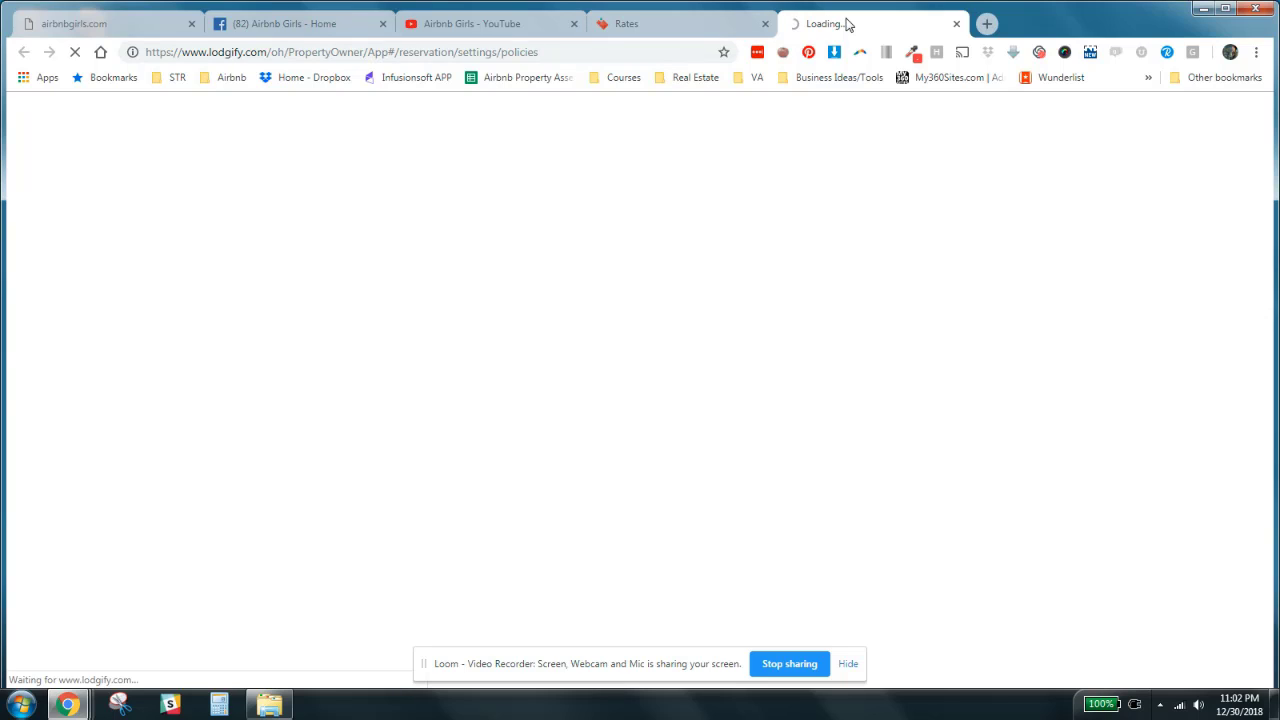
click(848, 664)
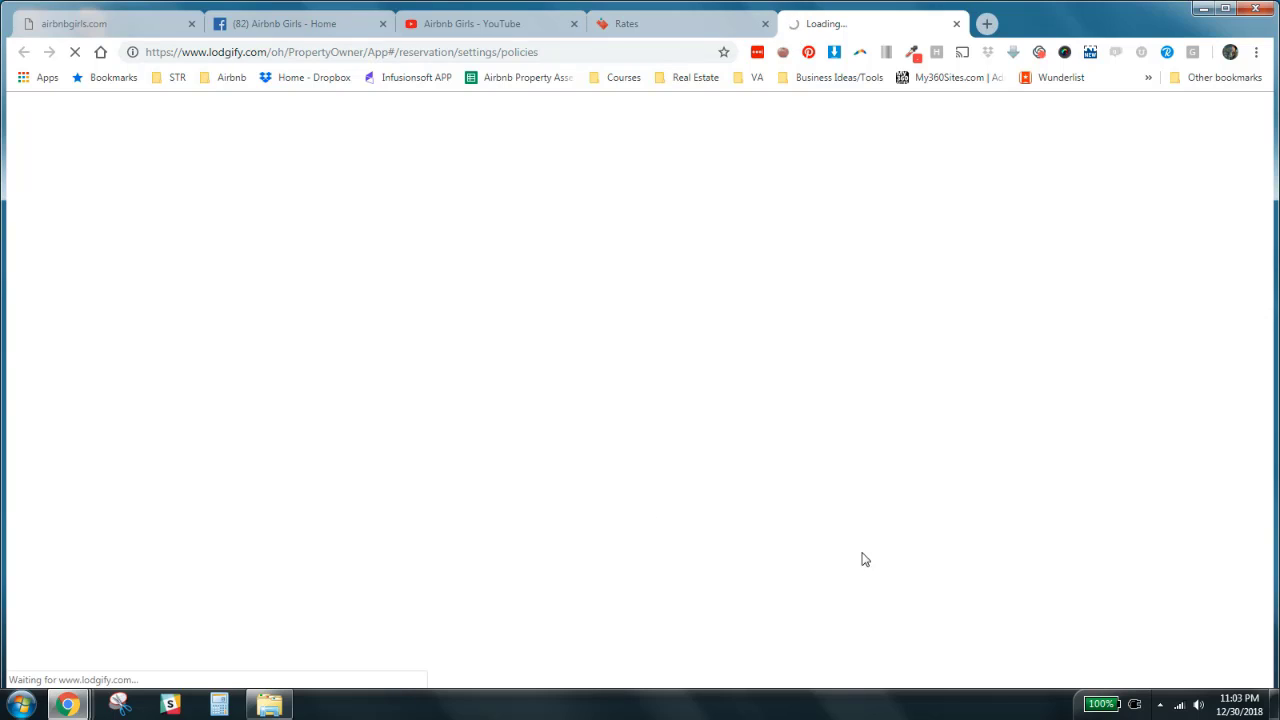
click(688, 25)
click(24, 668)
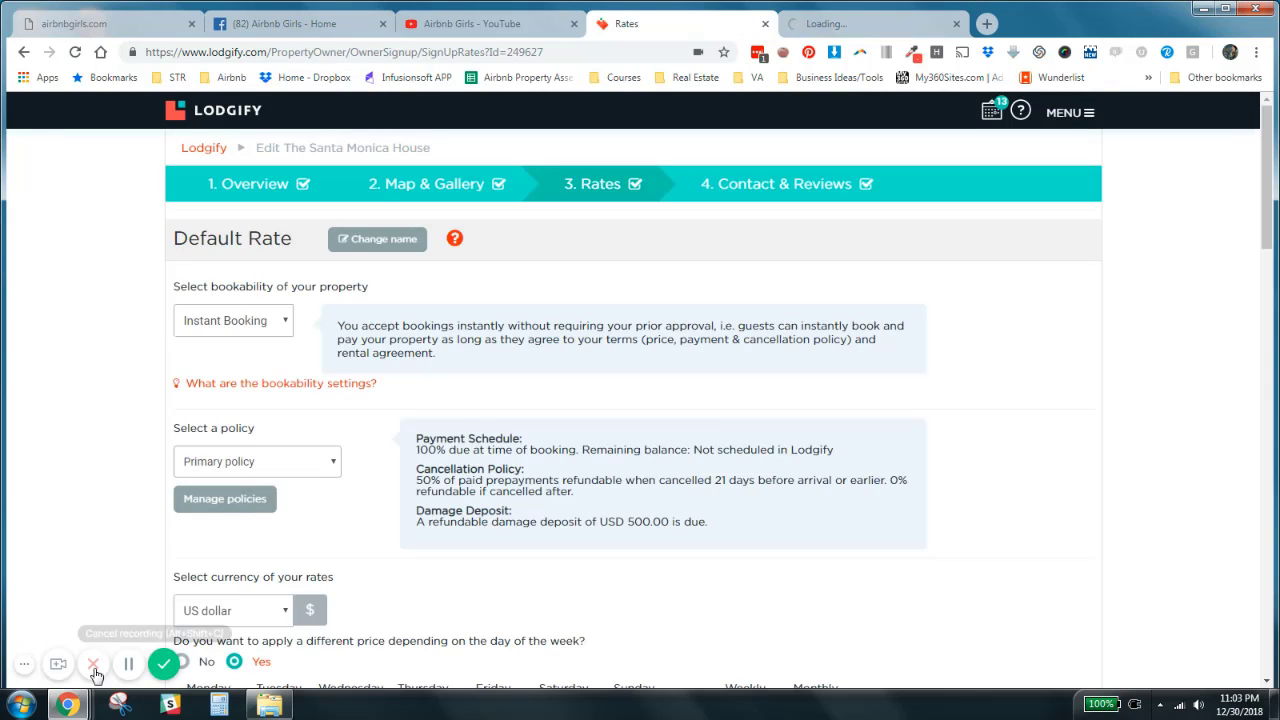
click(131, 667)
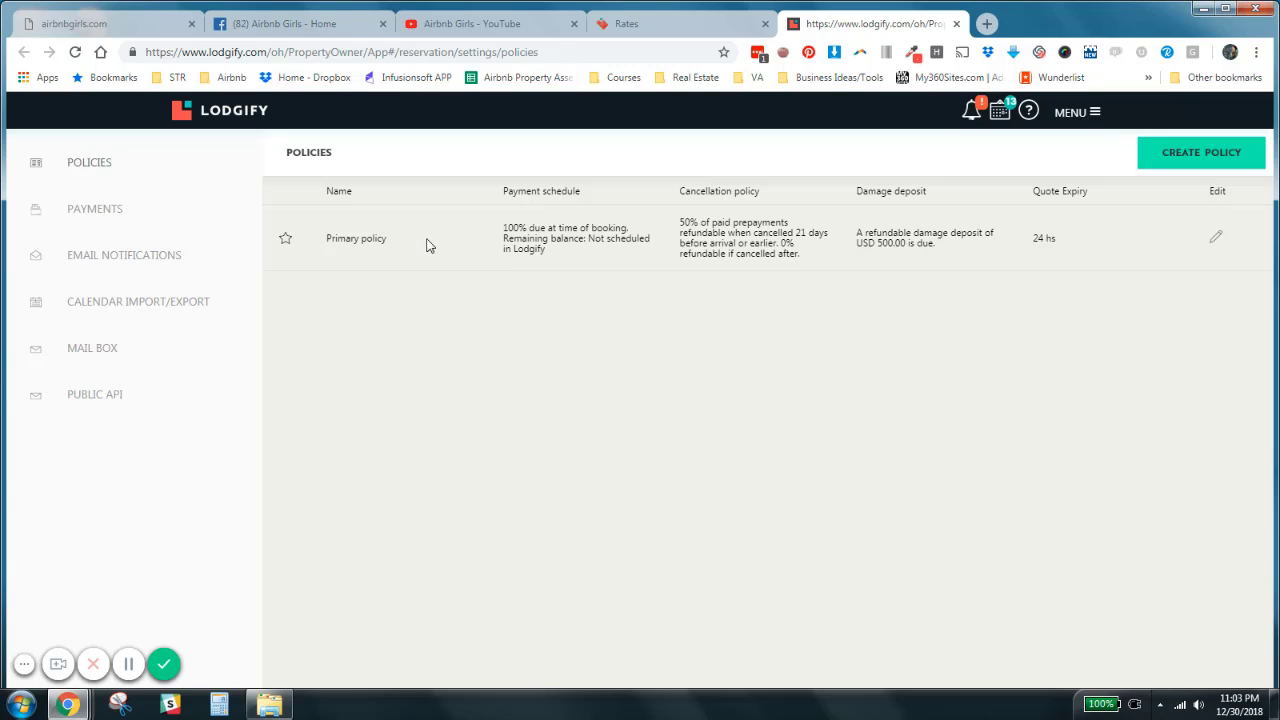
- Start creating a policy and set its payment schedule to two payments
click(1200, 158)
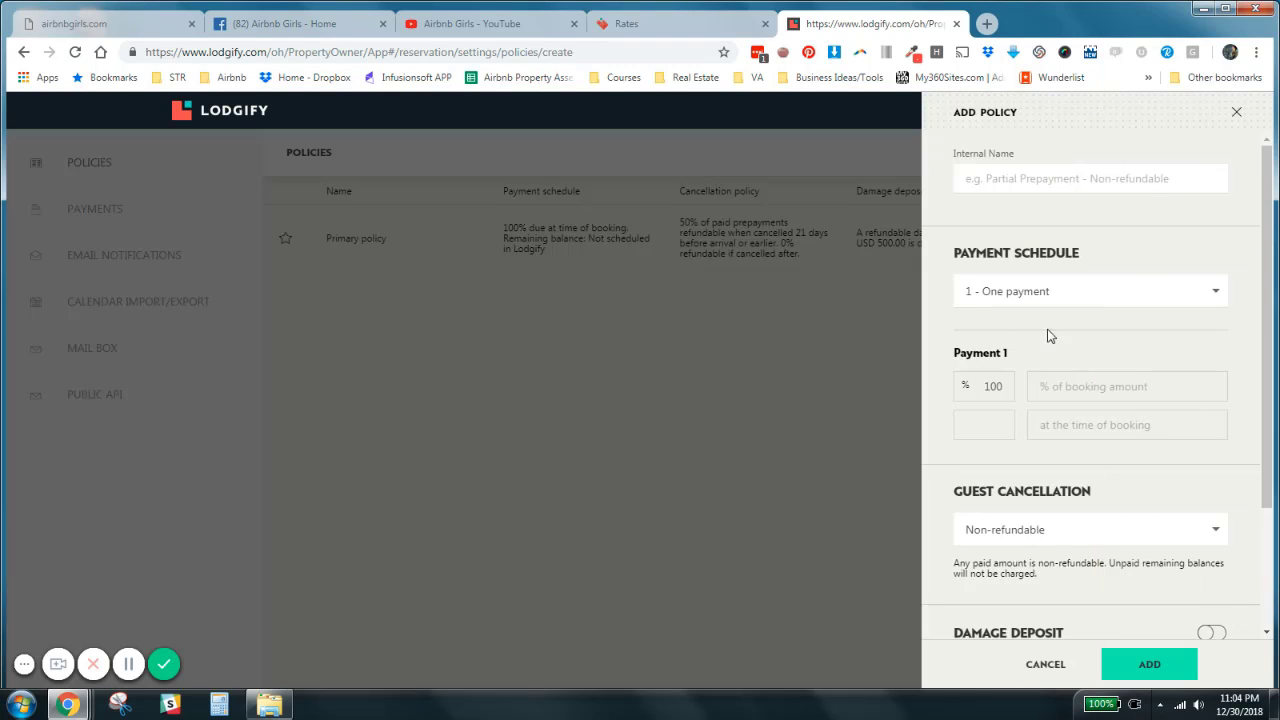
click(1211, 290)
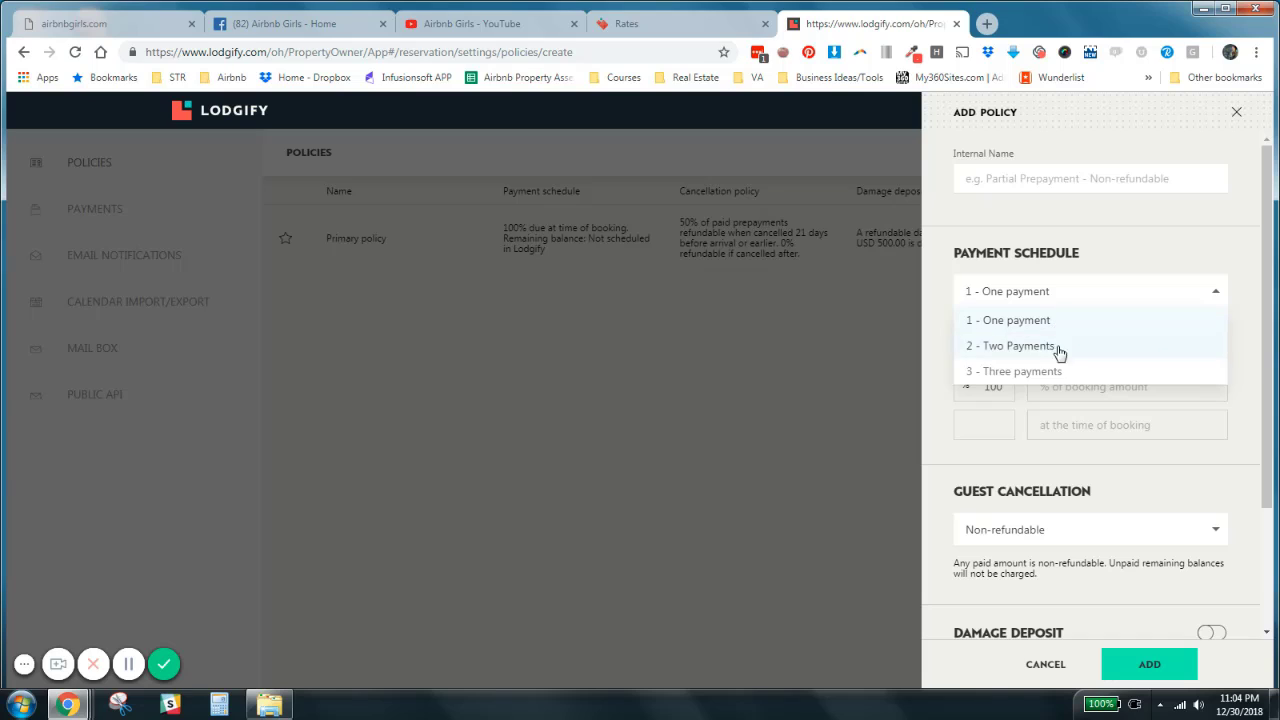
click(1128, 263)
scroll(1270, 304, down, 1)
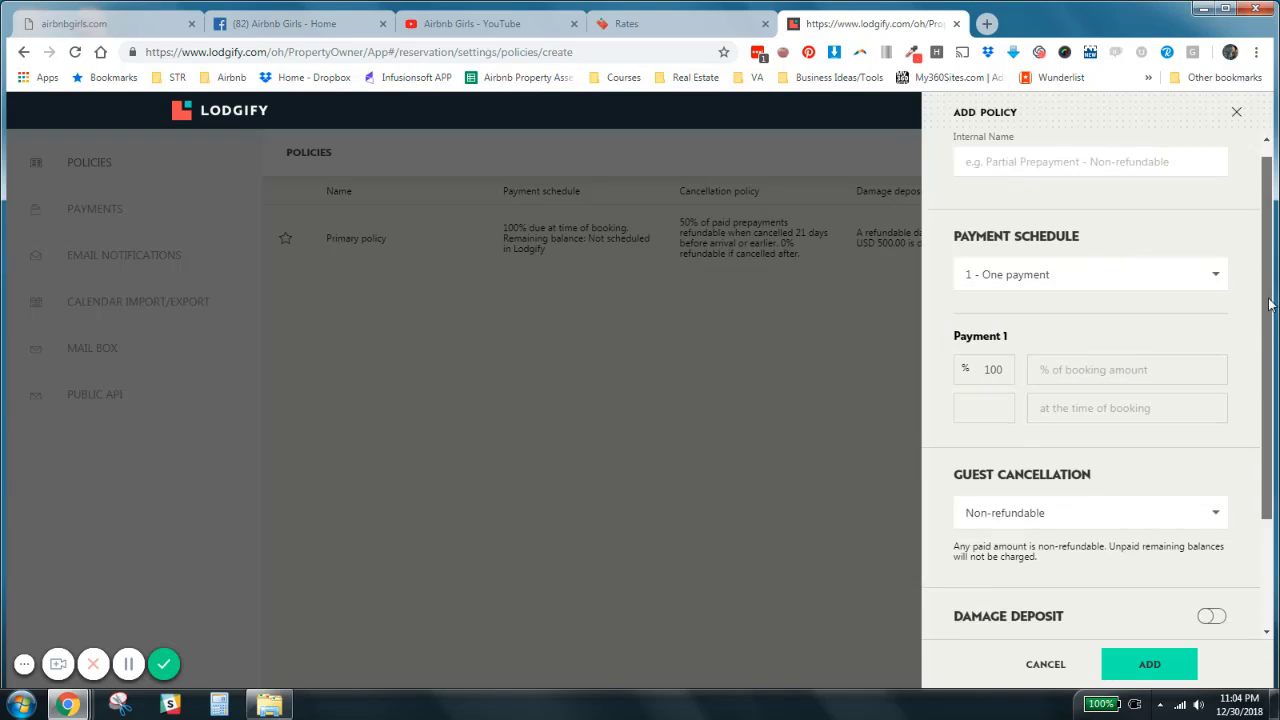
drag(1270, 304, 1270, 390)
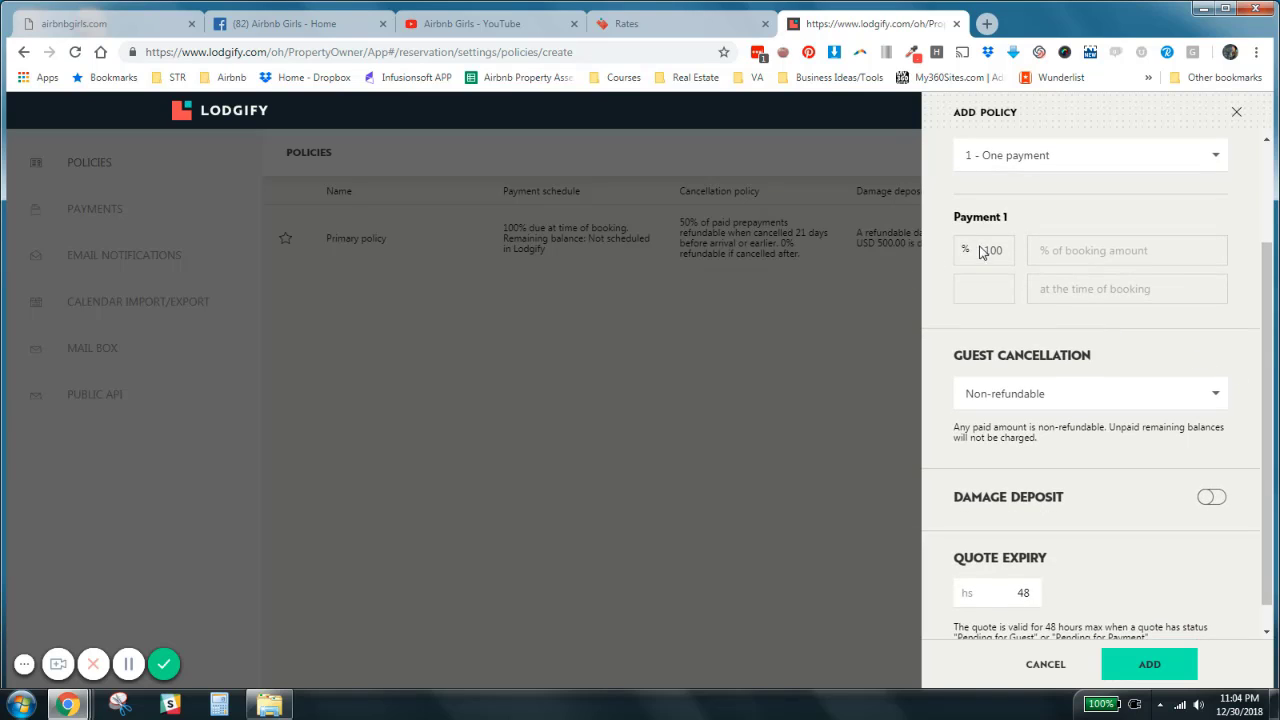
click(1066, 160)
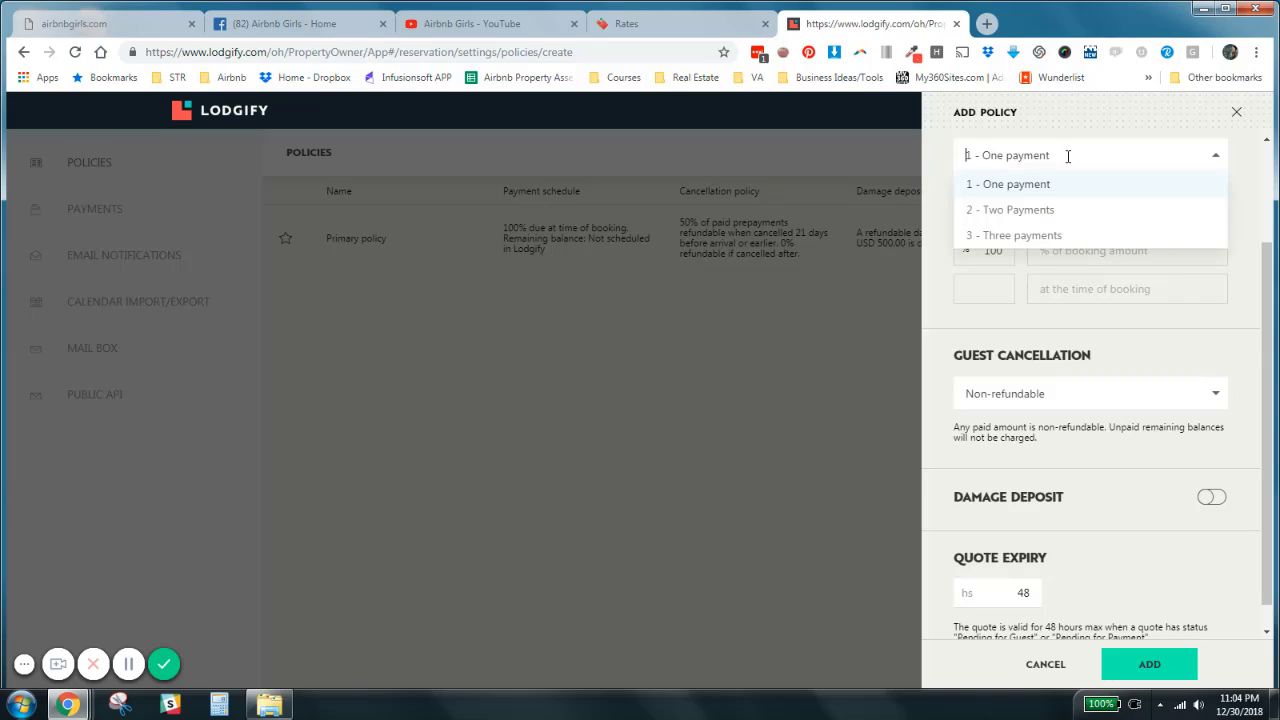
click(1035, 212)
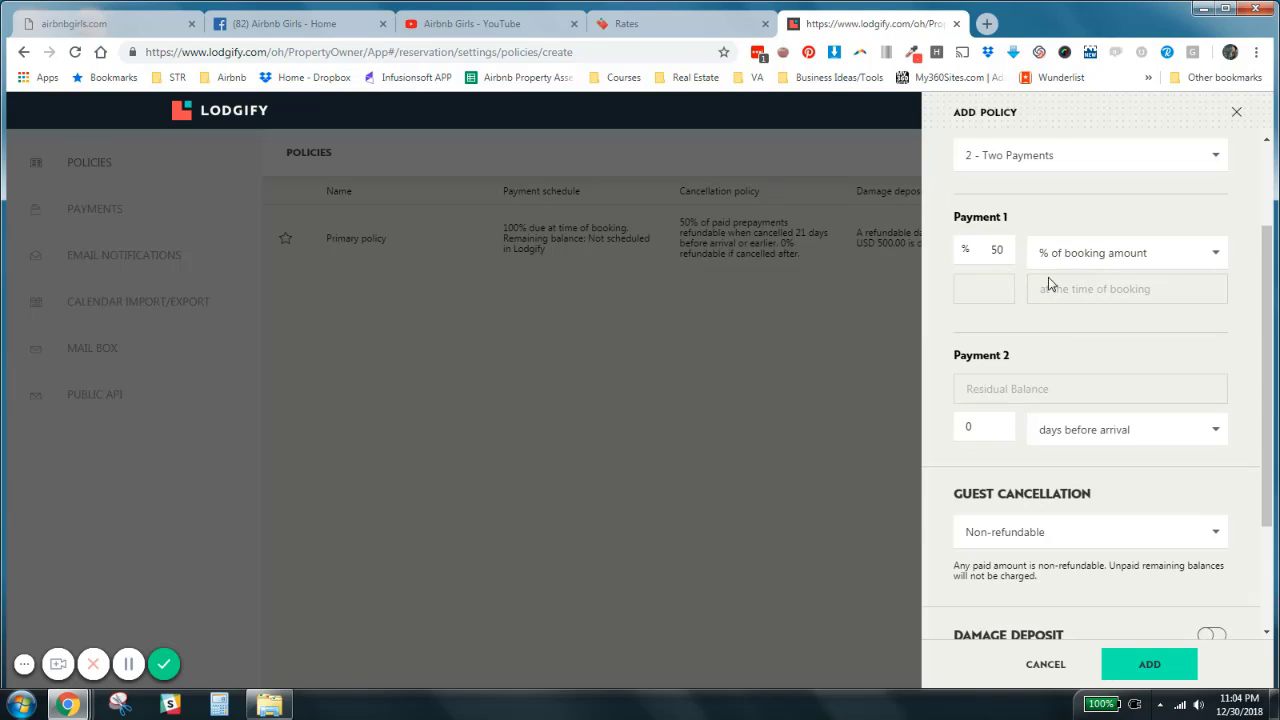
- Set the first payment to 25% of the booking amount and view the due-date options for the second payment
drag(991, 250, 1022, 256)
text(25)
click(1140, 253)
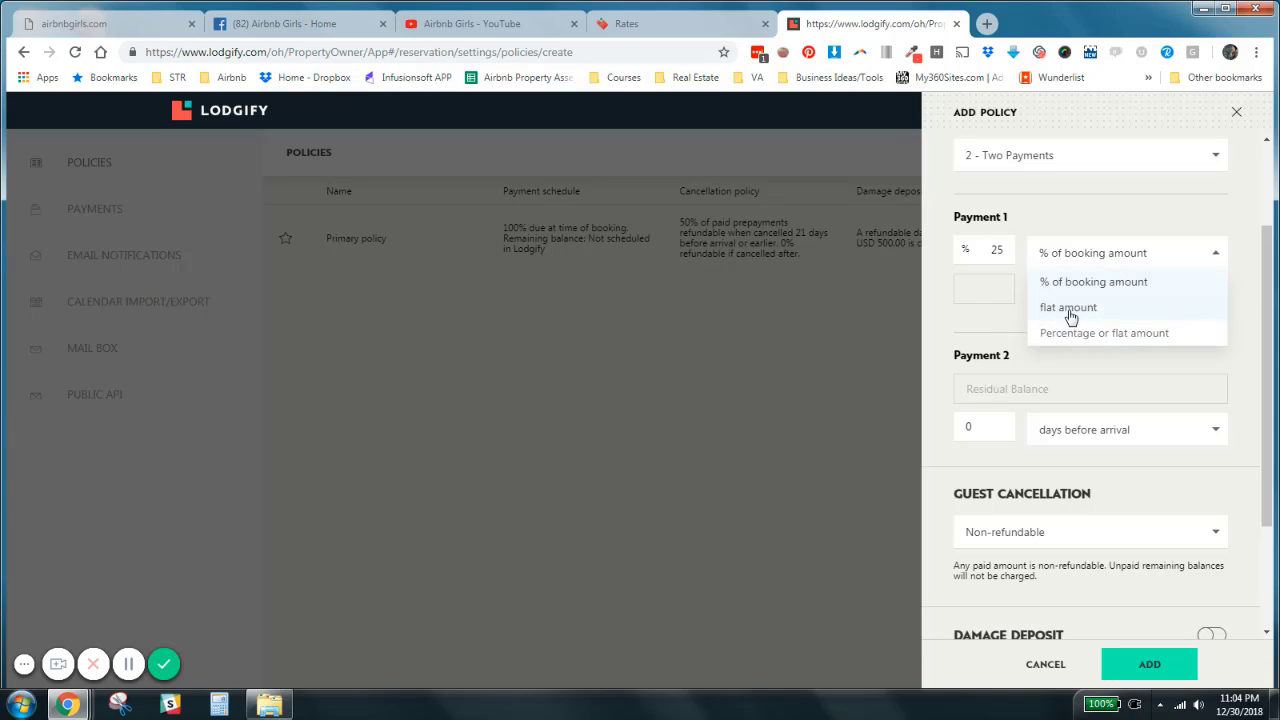
click(989, 291)
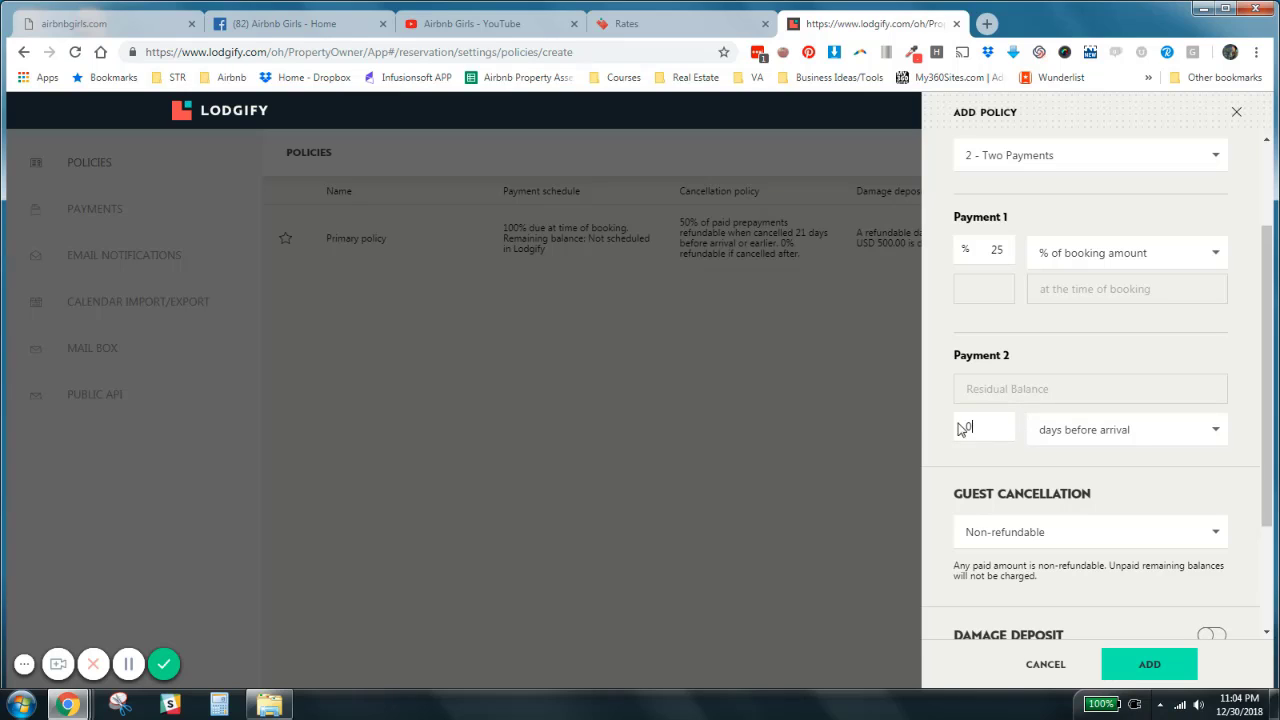
click(1121, 432)
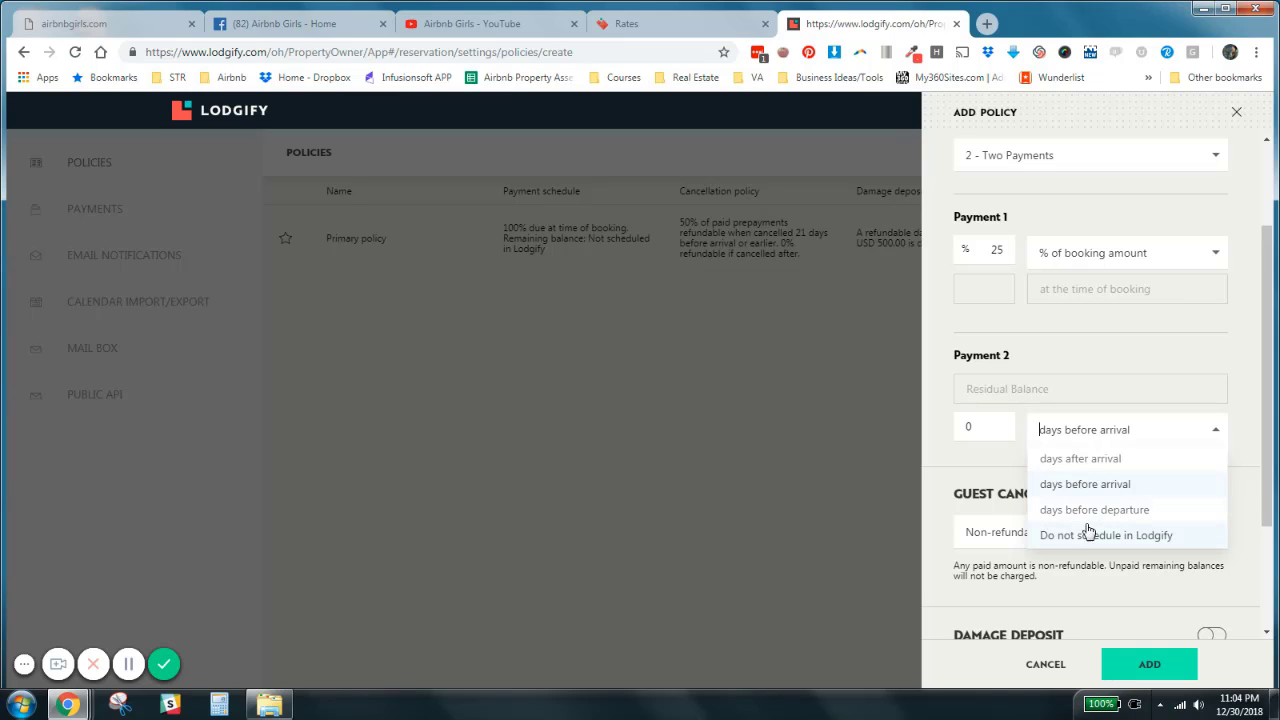
click(1056, 447)
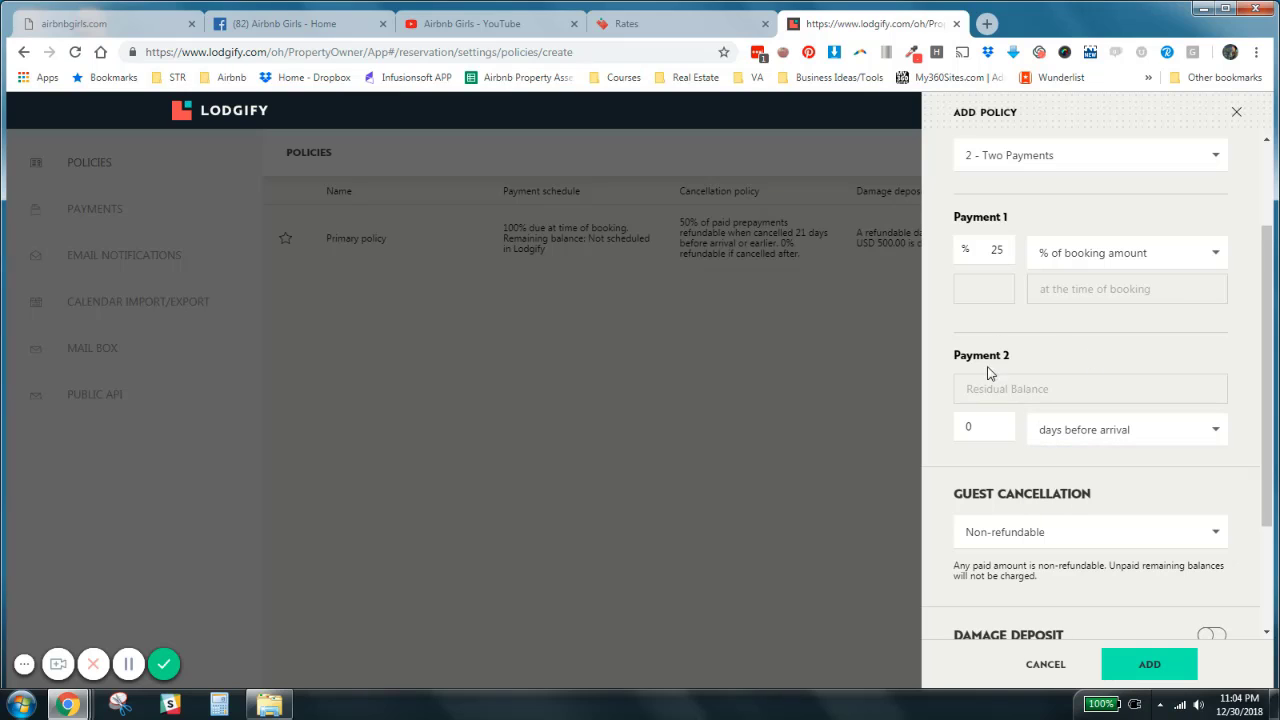
- Switch the payment schedule to one payment and view the refund options for guest cancellation
click(1157, 163)
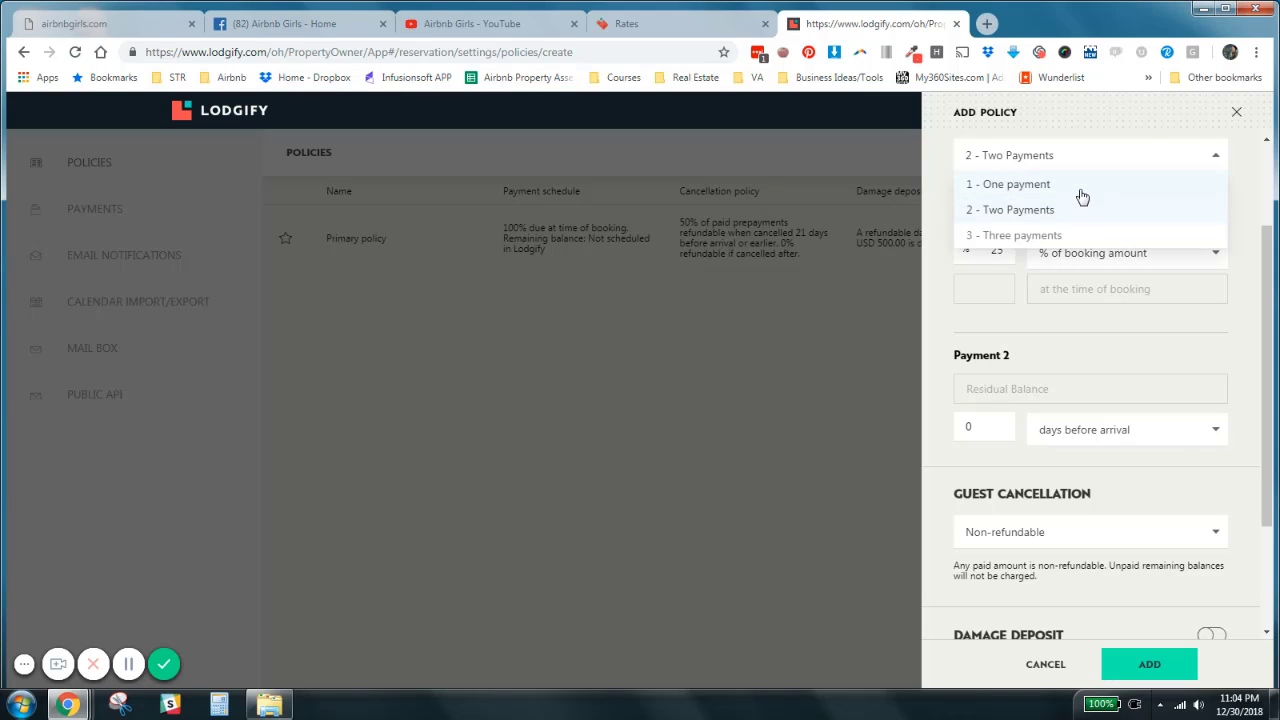
click(1080, 186)
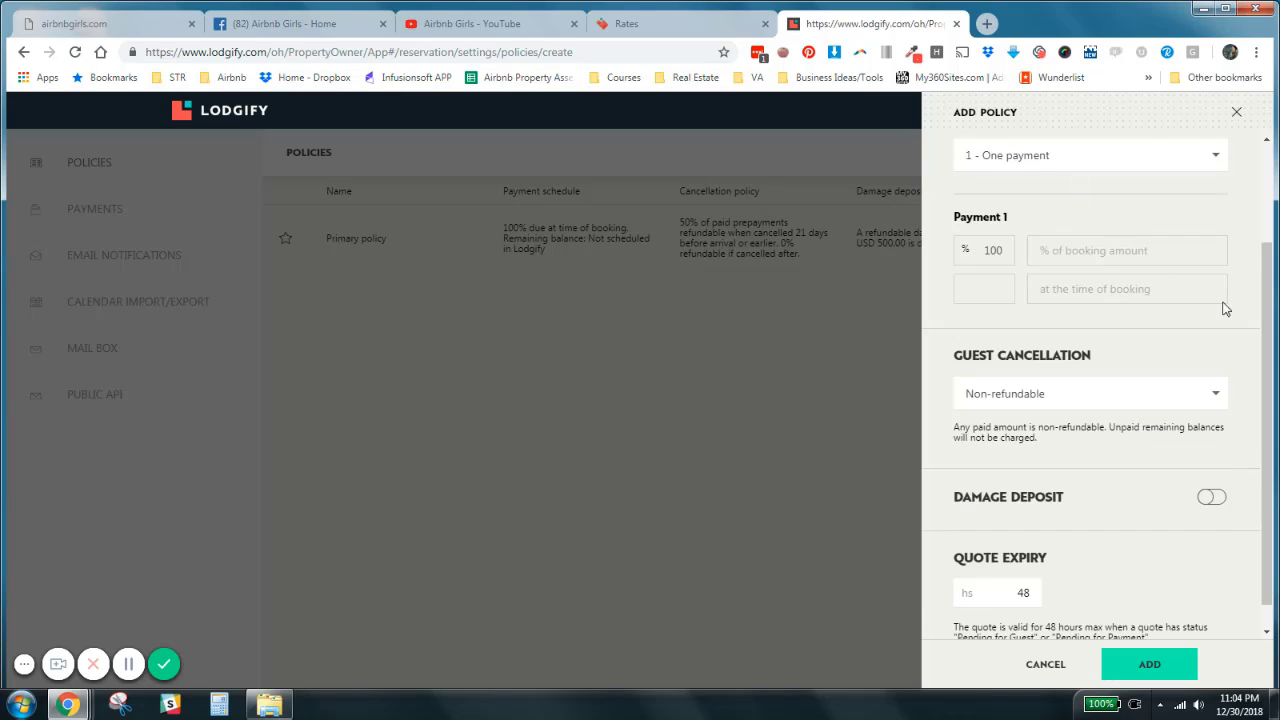
click(1203, 398)
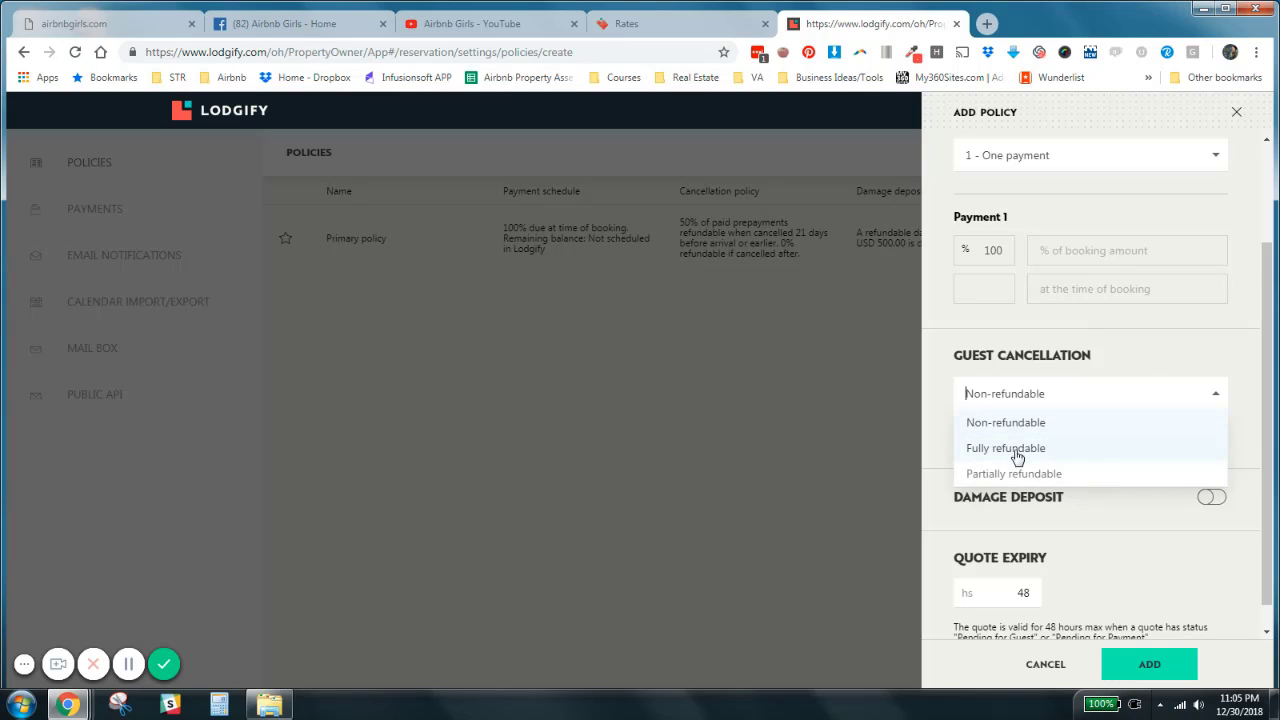
click(1148, 360)
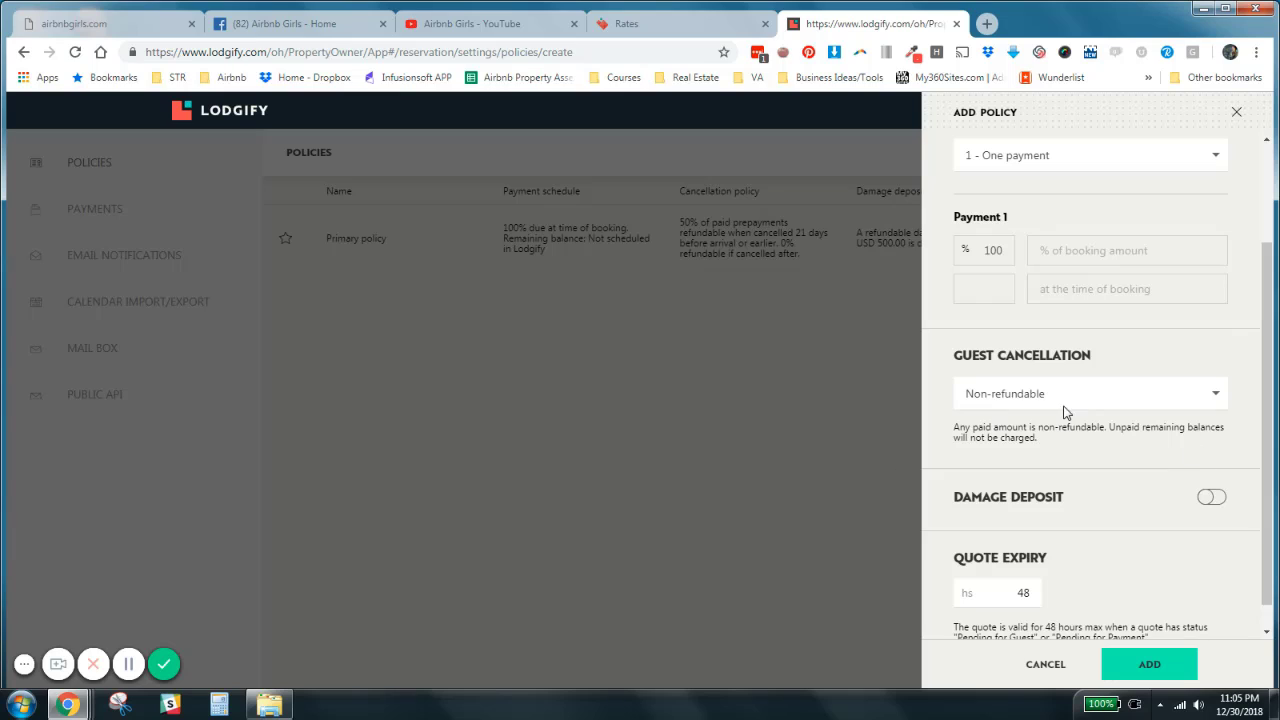
scroll(1265, 360, down, 1)
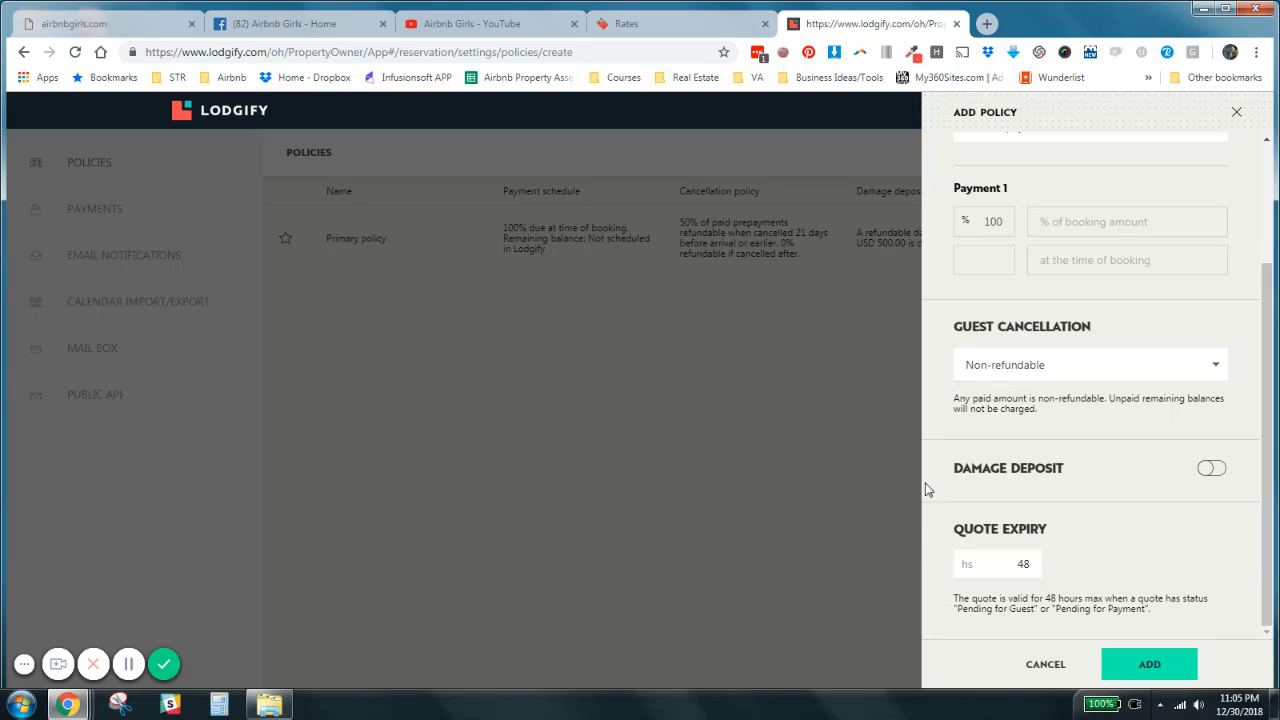
- Enable the damage deposit to view its settings, and discard the new policy without adding it
click(1208, 469)
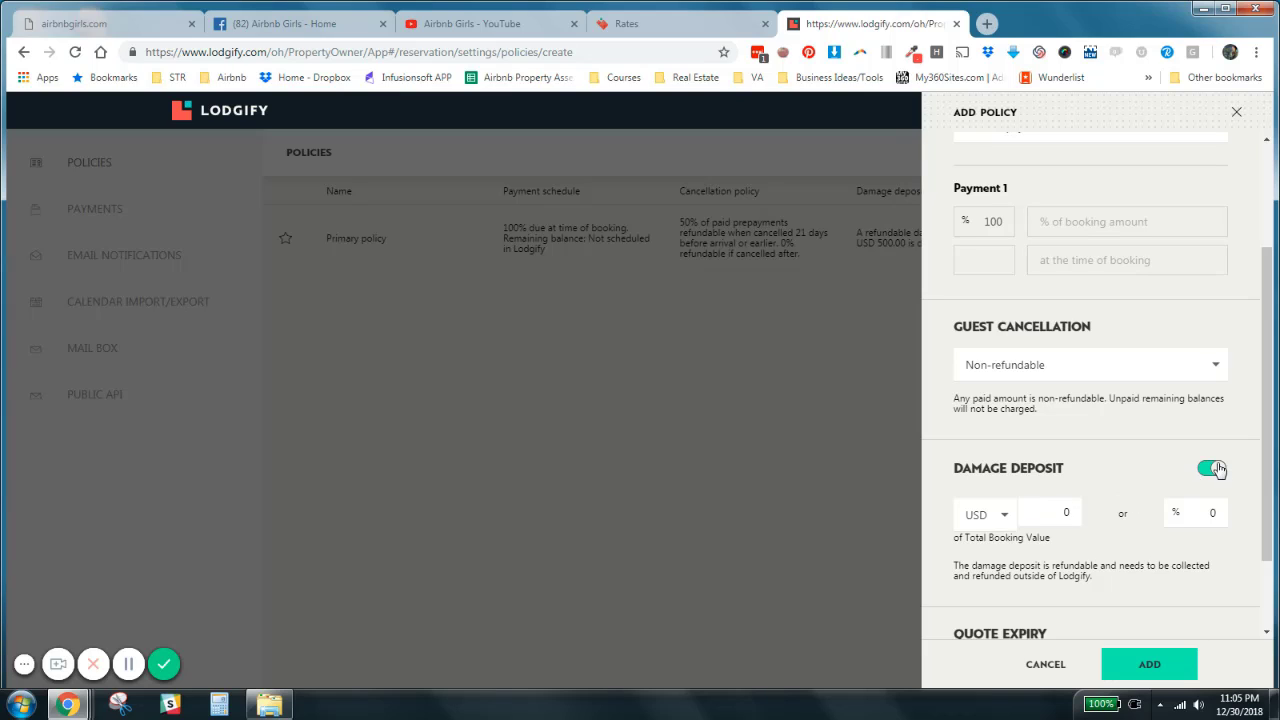
scroll(1256, 510, down, 2)
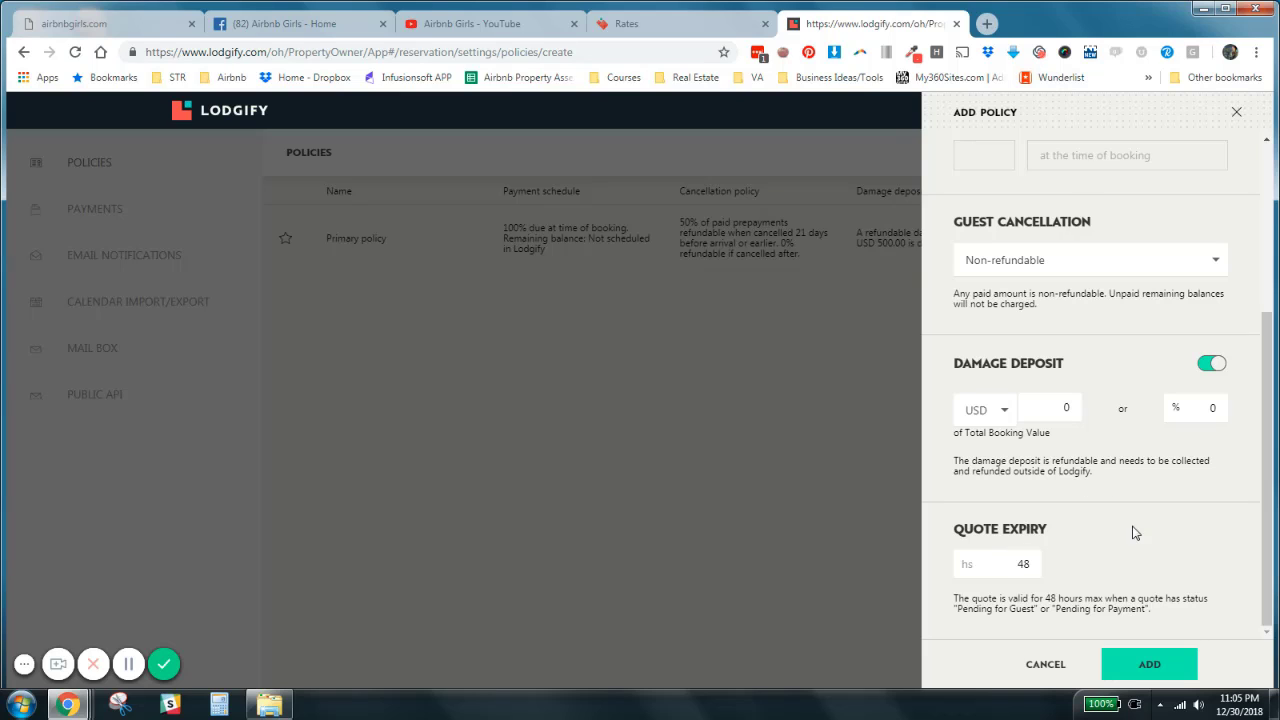
click(1050, 668)
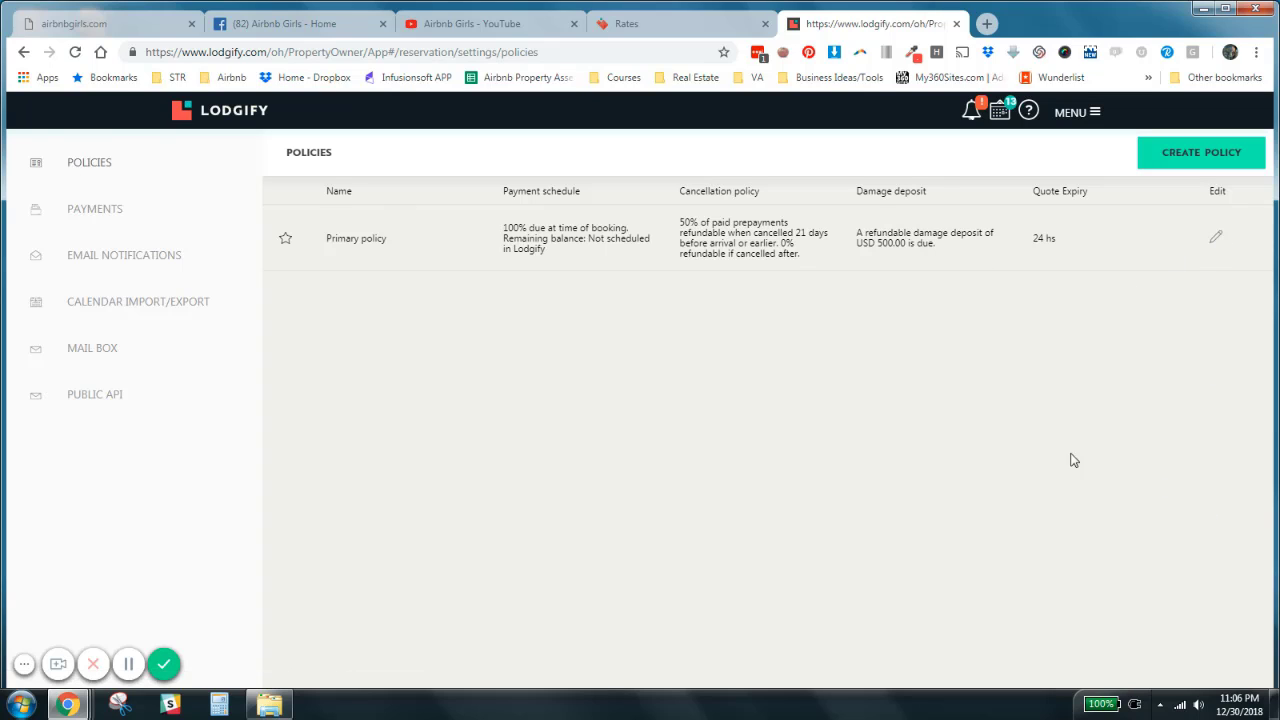
- Return to the Rates page and check which policies can be selected for the default rate
click(709, 27)
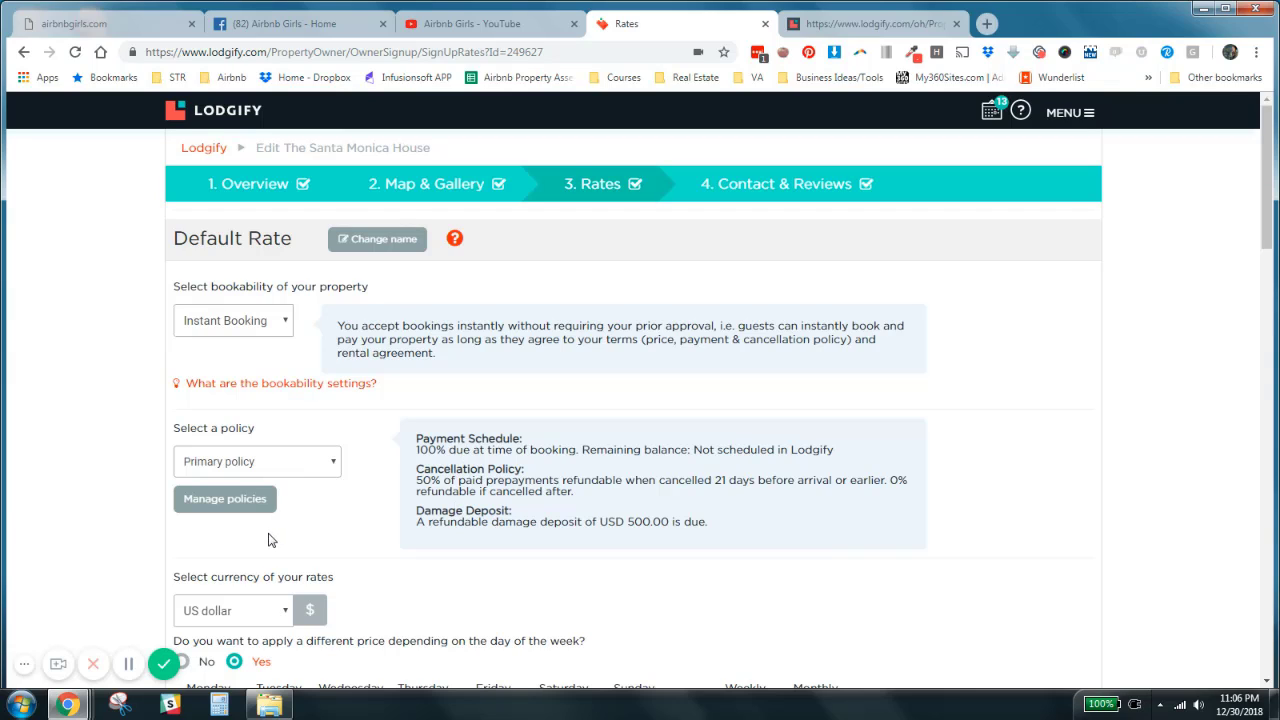
click(333, 467)
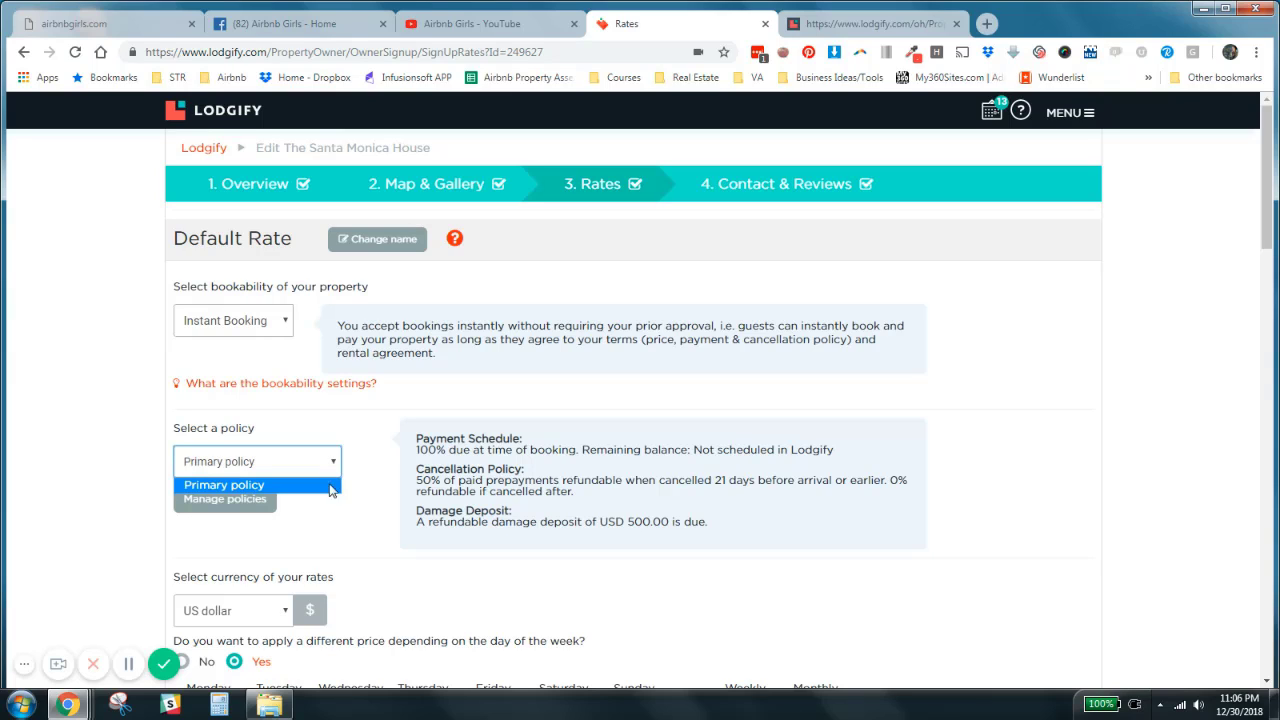
click(338, 512)
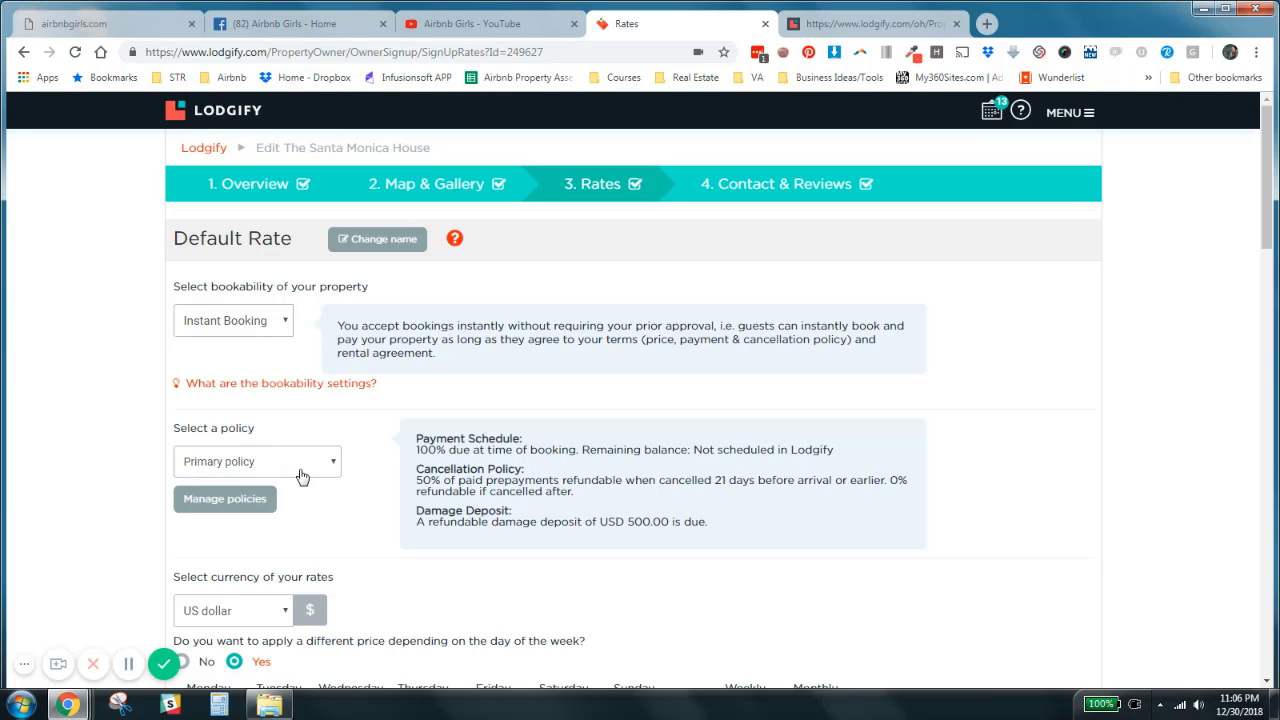
- Review the currency, day-of-week prices, extra guest charge, check-in and check-out times, cleaning charge and taxes of the default rate
scroll(333, 540, down, 4)
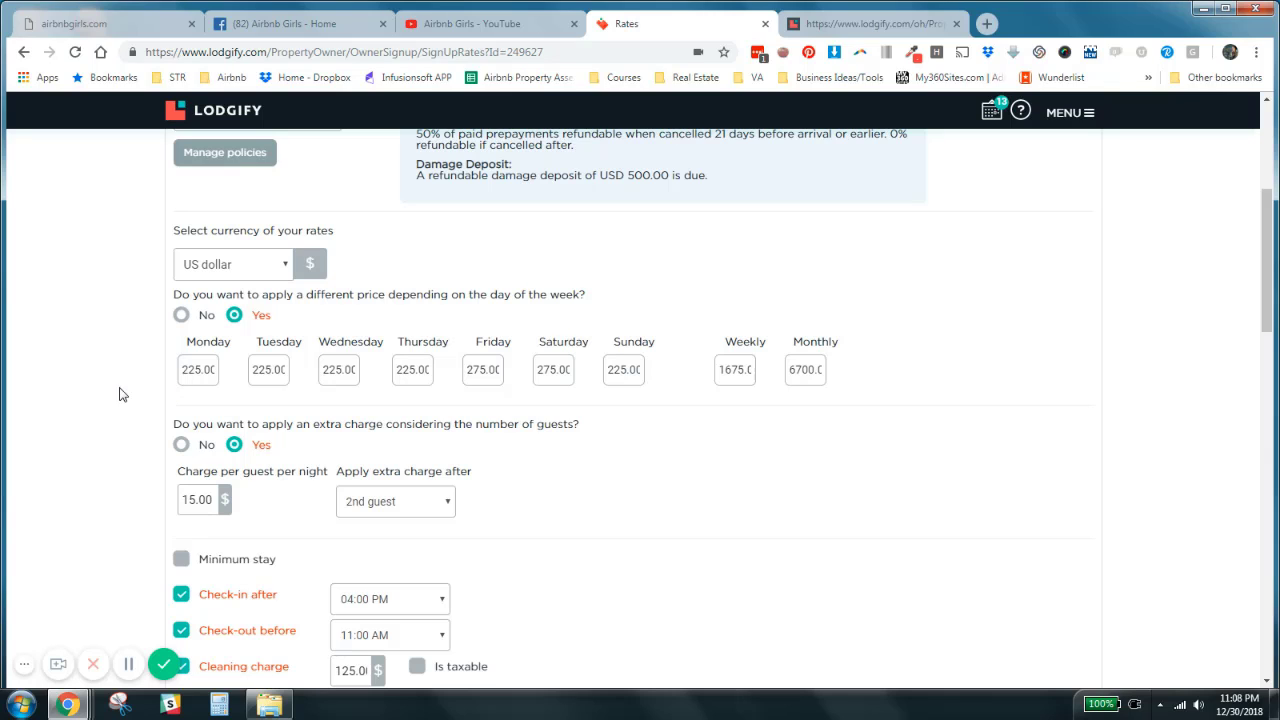
scroll(116, 395, down, 2)
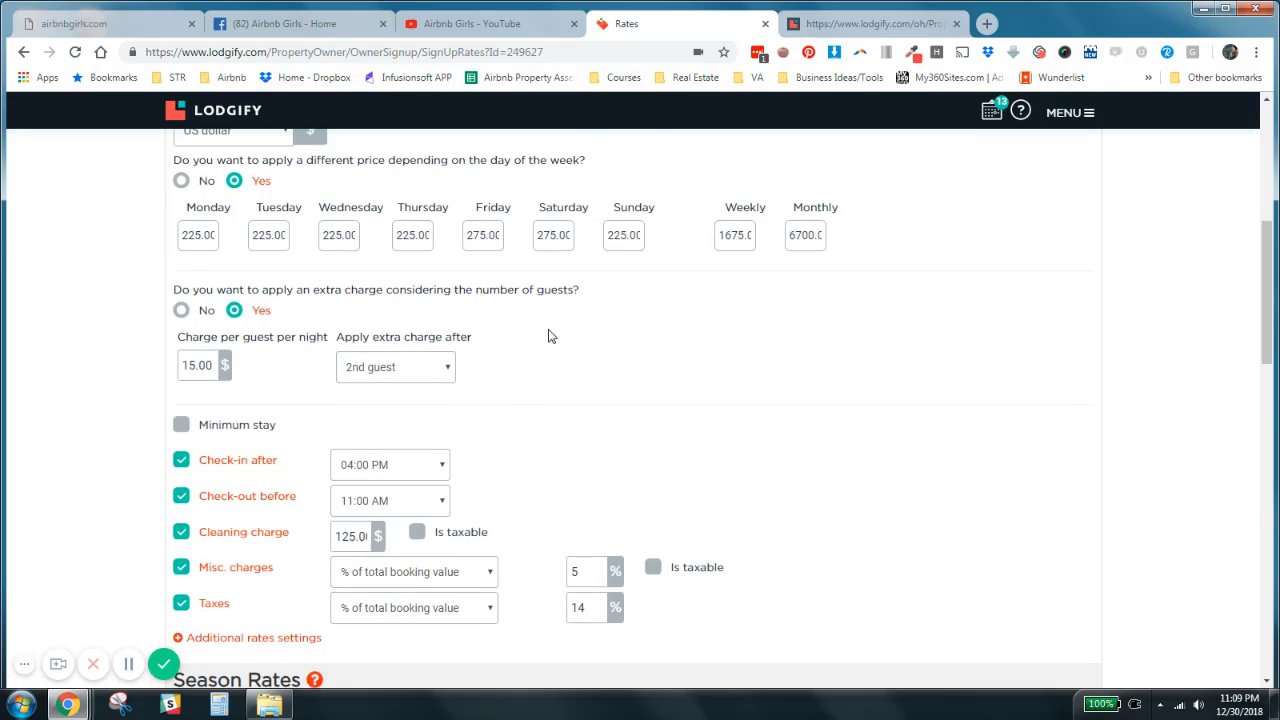
scroll(548, 337, down, 1)
scroll(548, 337, down, 1)
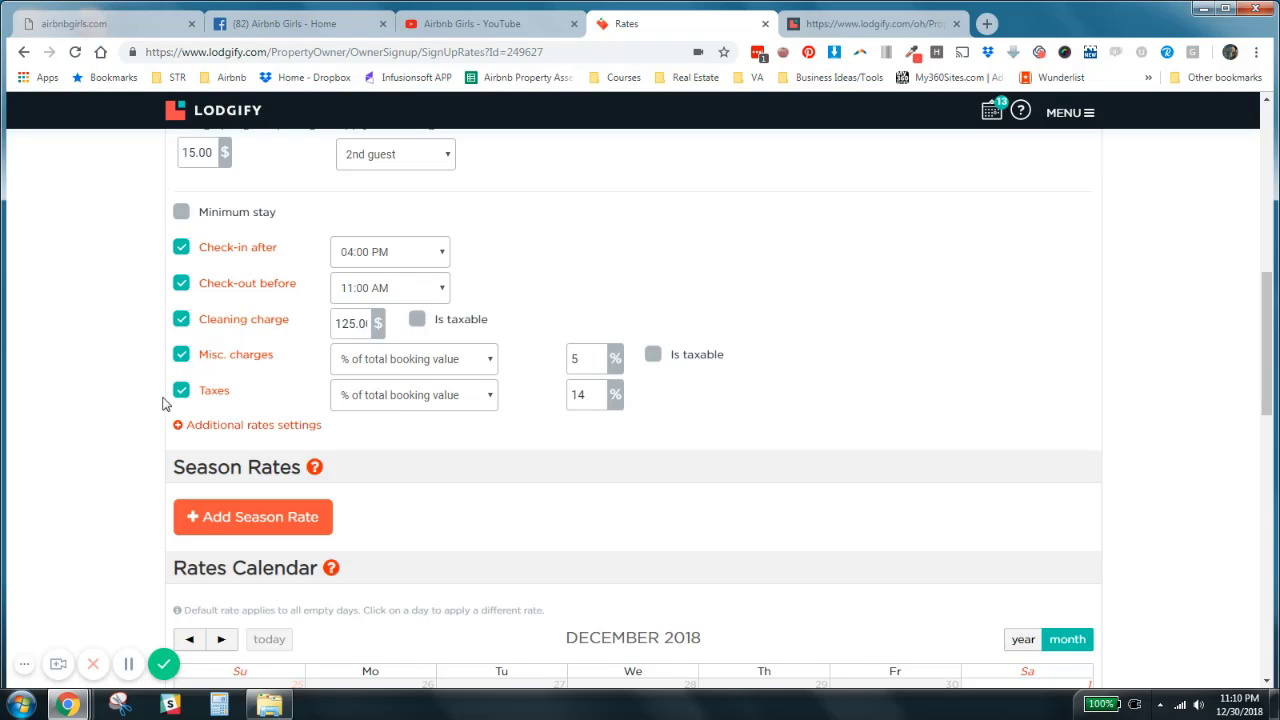
- Expand the additional rates settings and review the stay restrictions, custom price, advance notice and booking window options
click(216, 427)
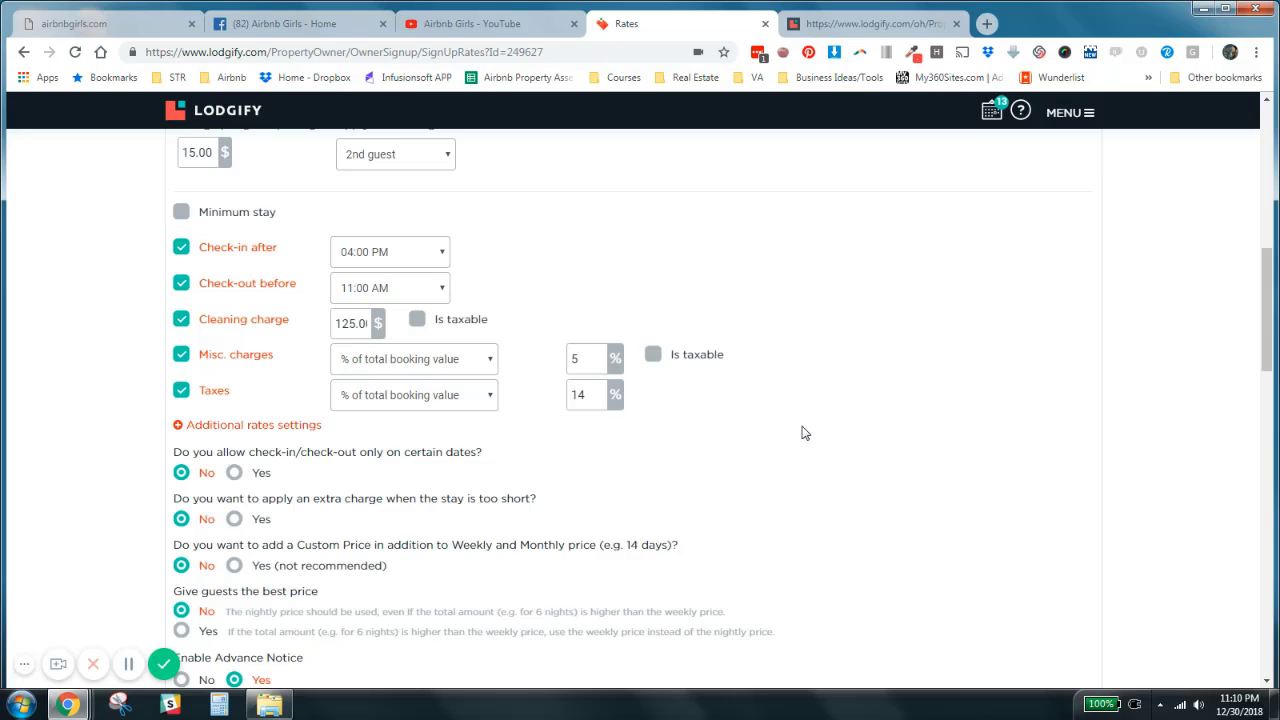
scroll(769, 419, down, 1)
scroll(769, 419, down, 2)
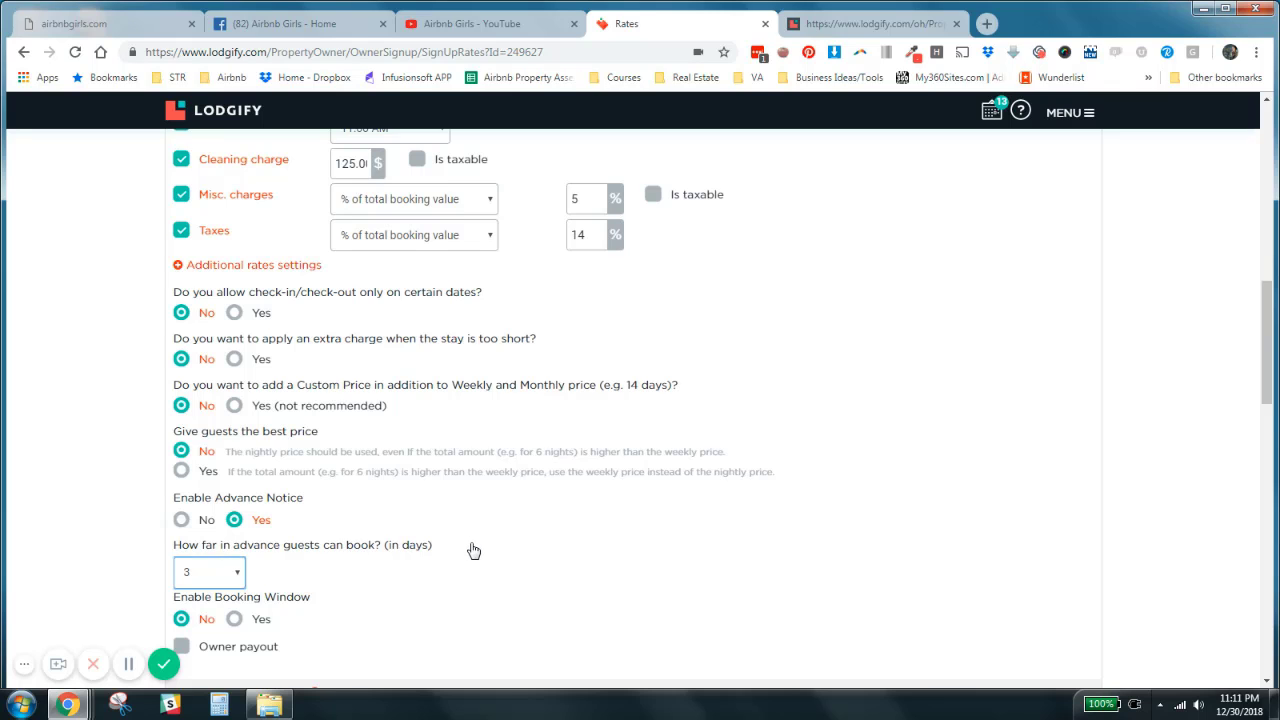
scroll(467, 545, down, 2)
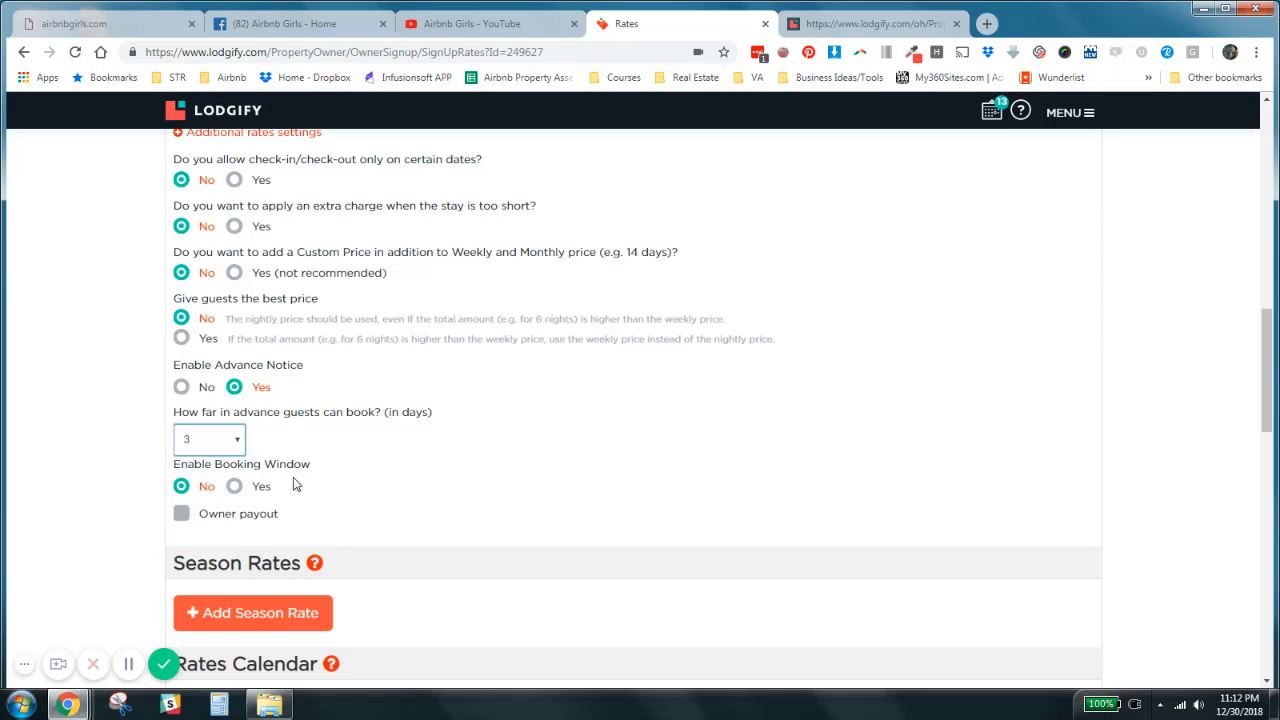
- Enable the owner payout option to view its percentage field, and disable it without entering a value
click(180, 517)
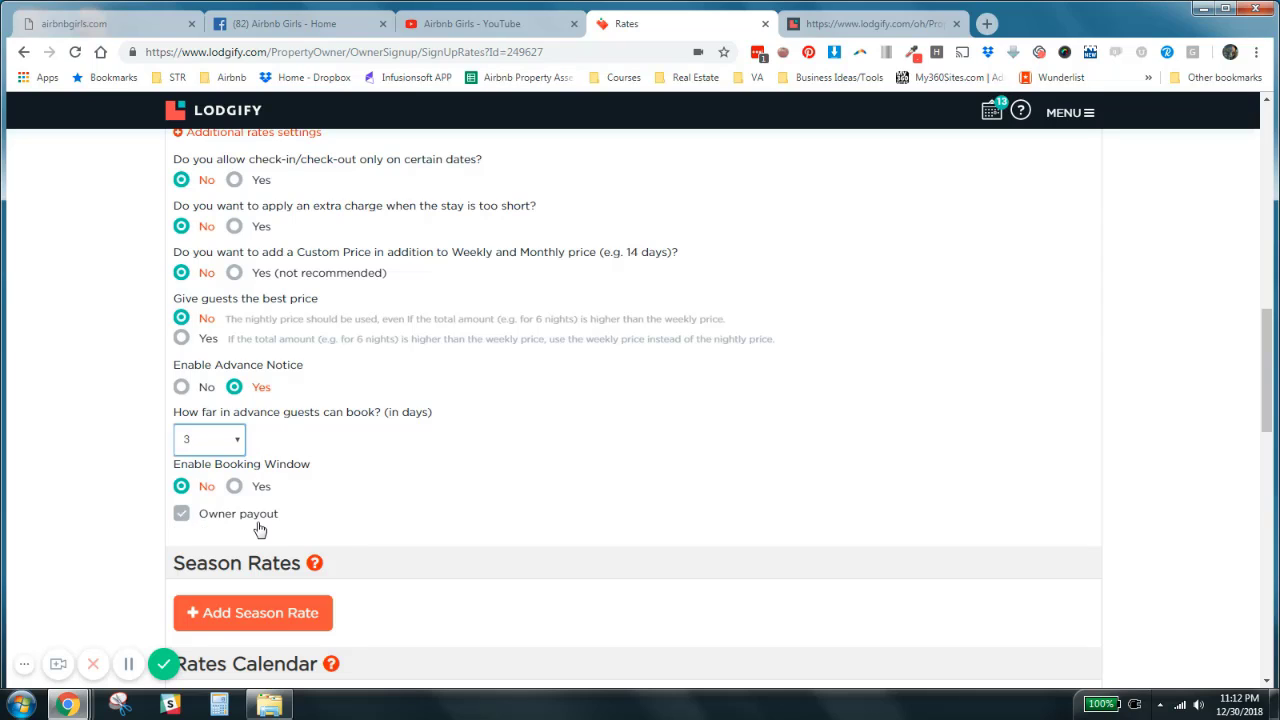
click(181, 517)
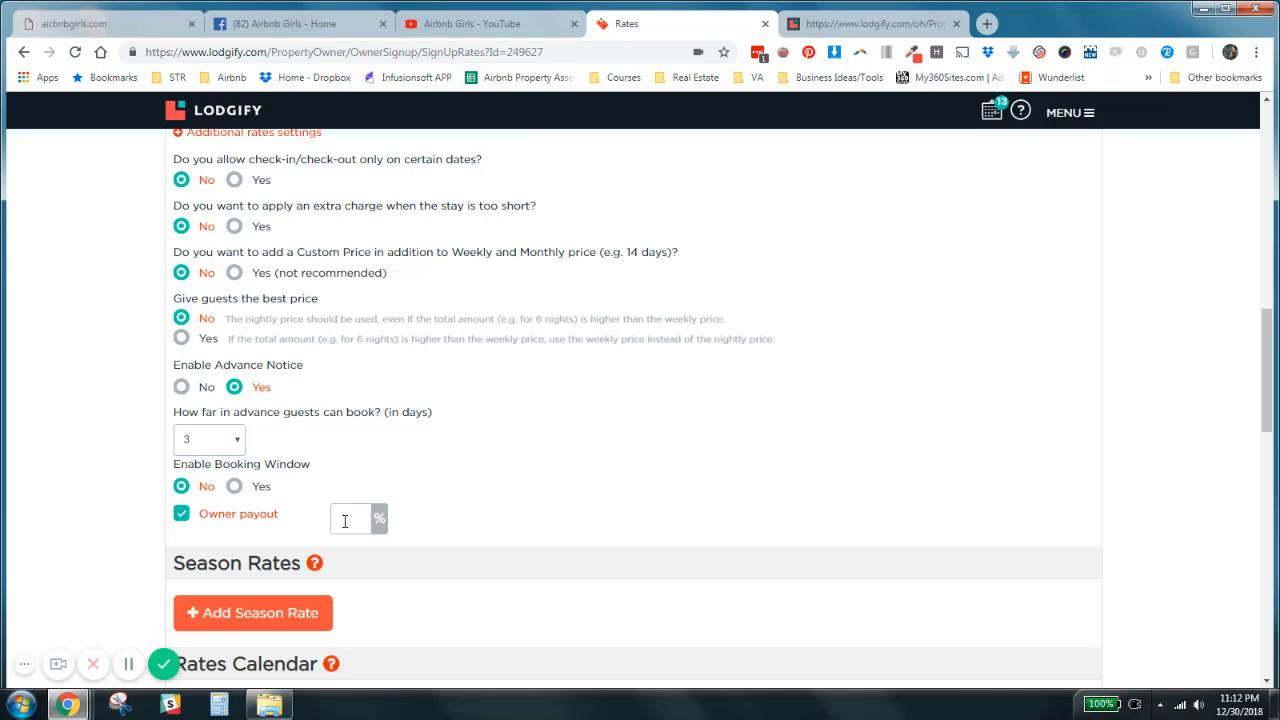
click(345, 518)
click(183, 522)
- Examine the season rates section and the monthly rates calendar for December 2018
scroll(1182, 427, down, 3)
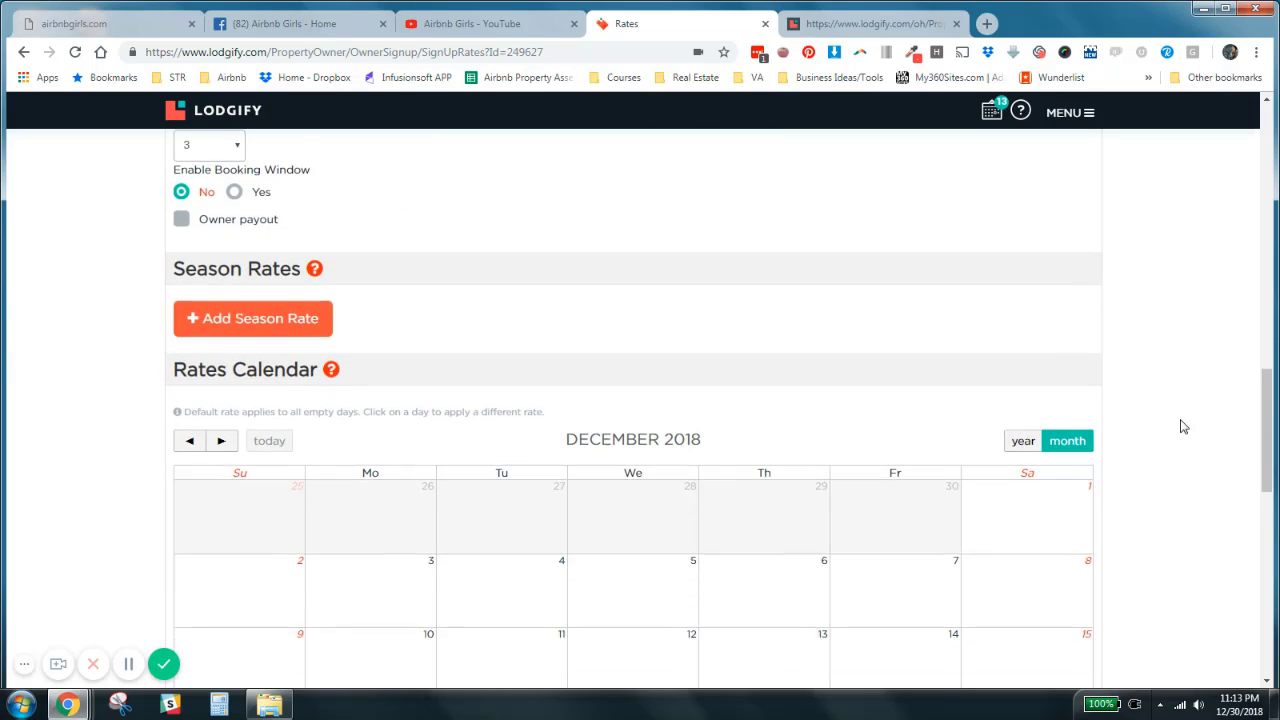
scroll(1182, 427, down, 1)
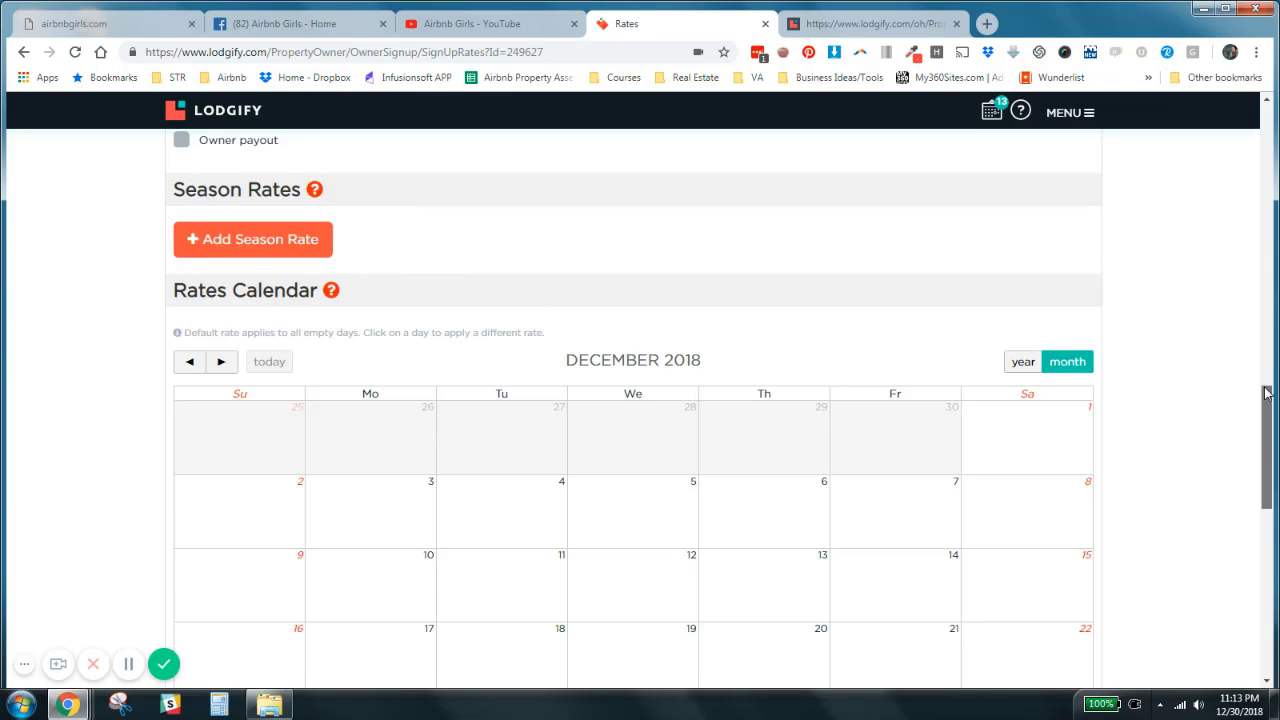
scroll(1268, 408, down, 1)
scroll(1268, 408, down, 1)
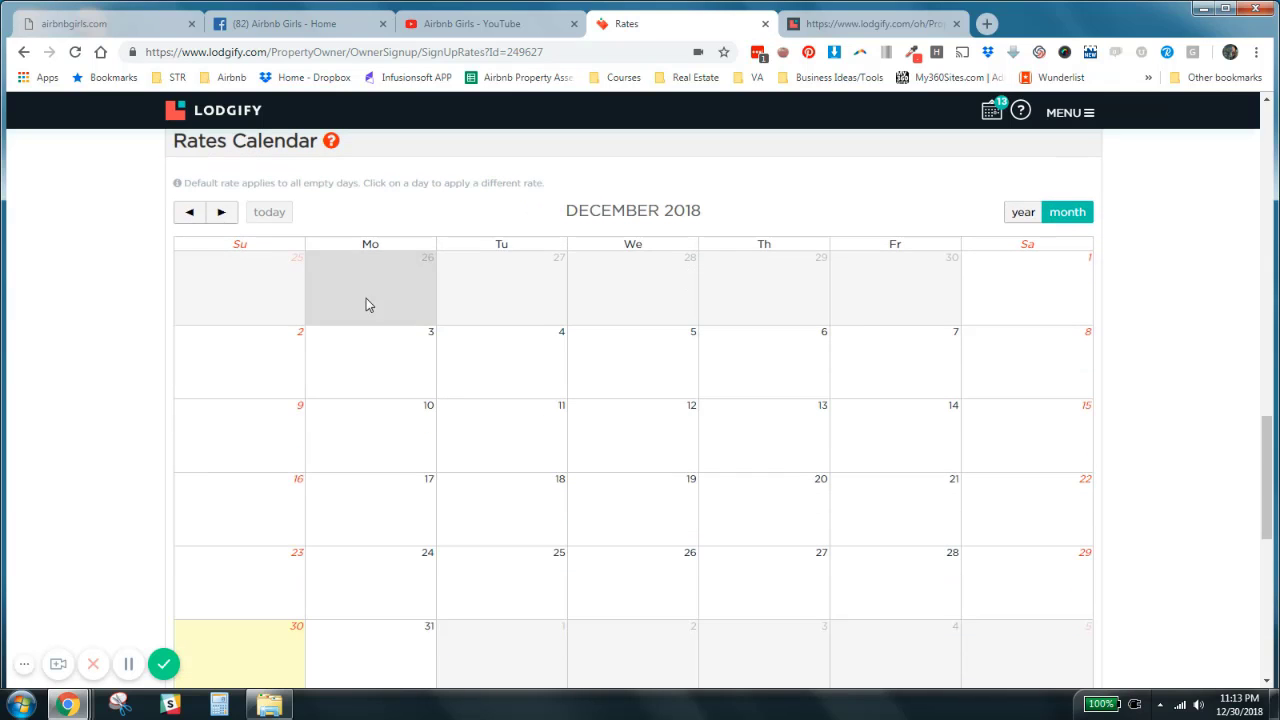
drag(1264, 476, 1255, 432)
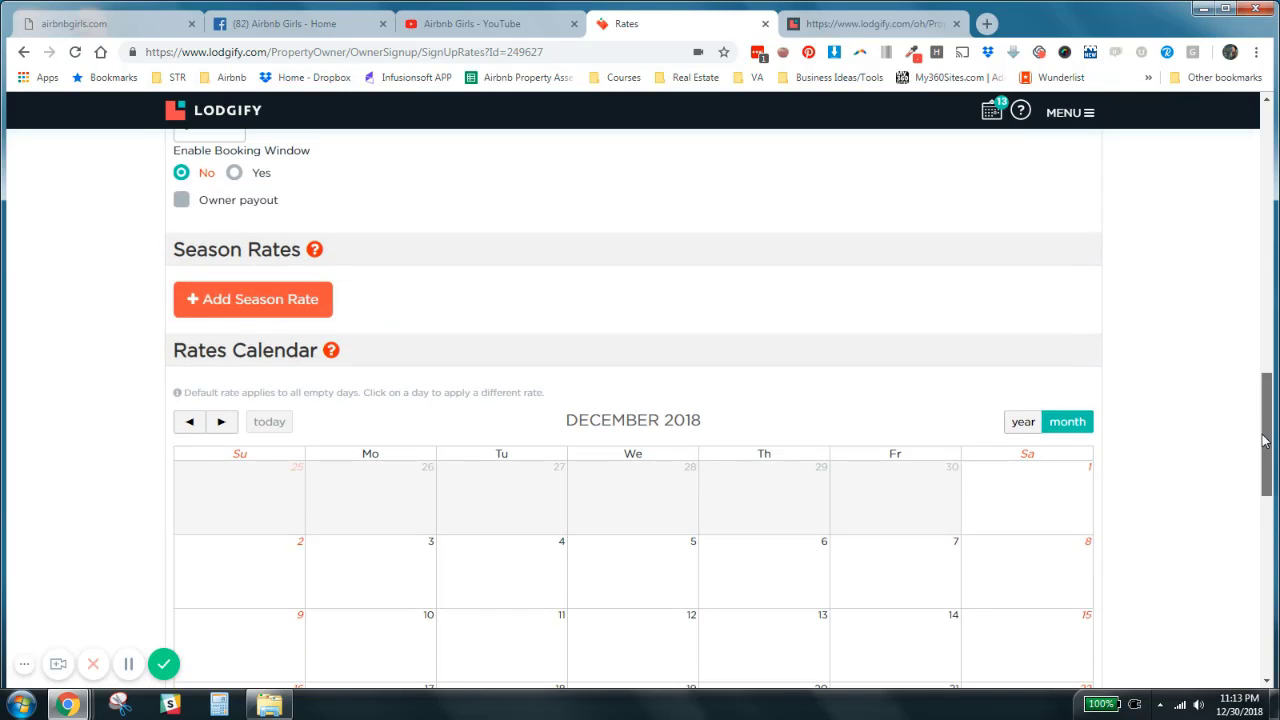
- Open the text editors for the rates notes and the rental agreement and review what can be entered there
drag(1265, 440, 1265, 593)
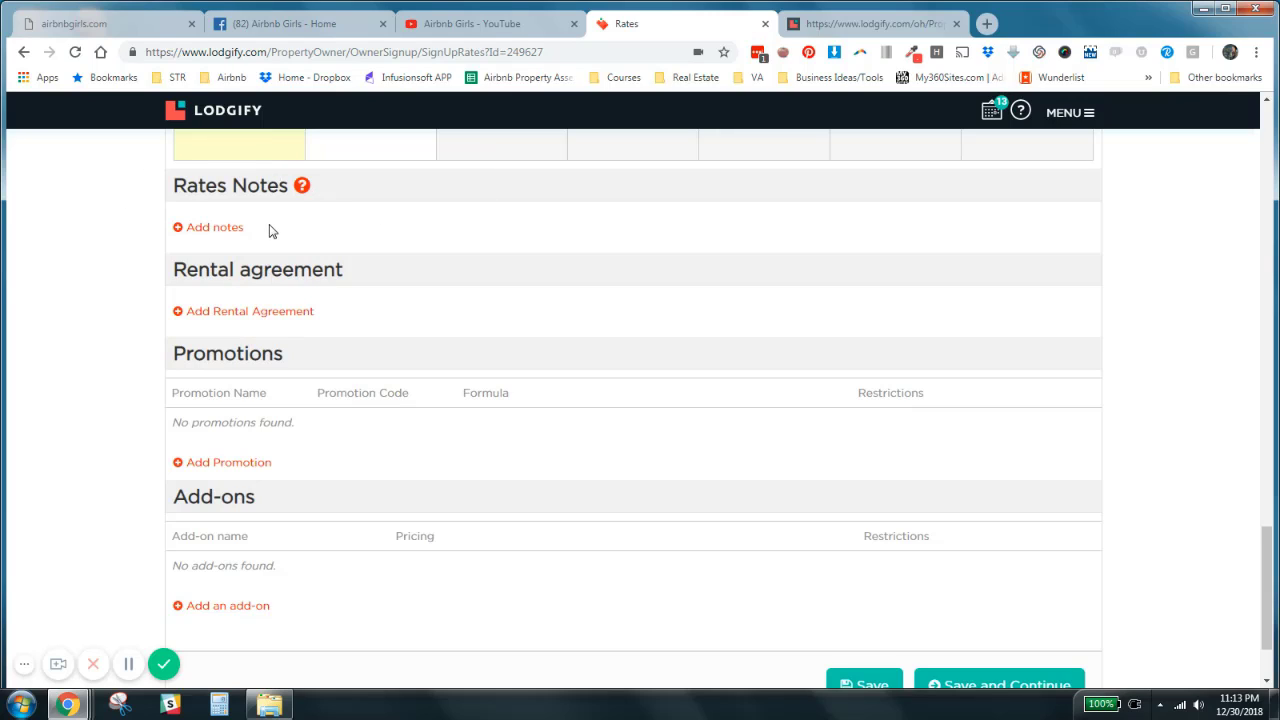
click(201, 228)
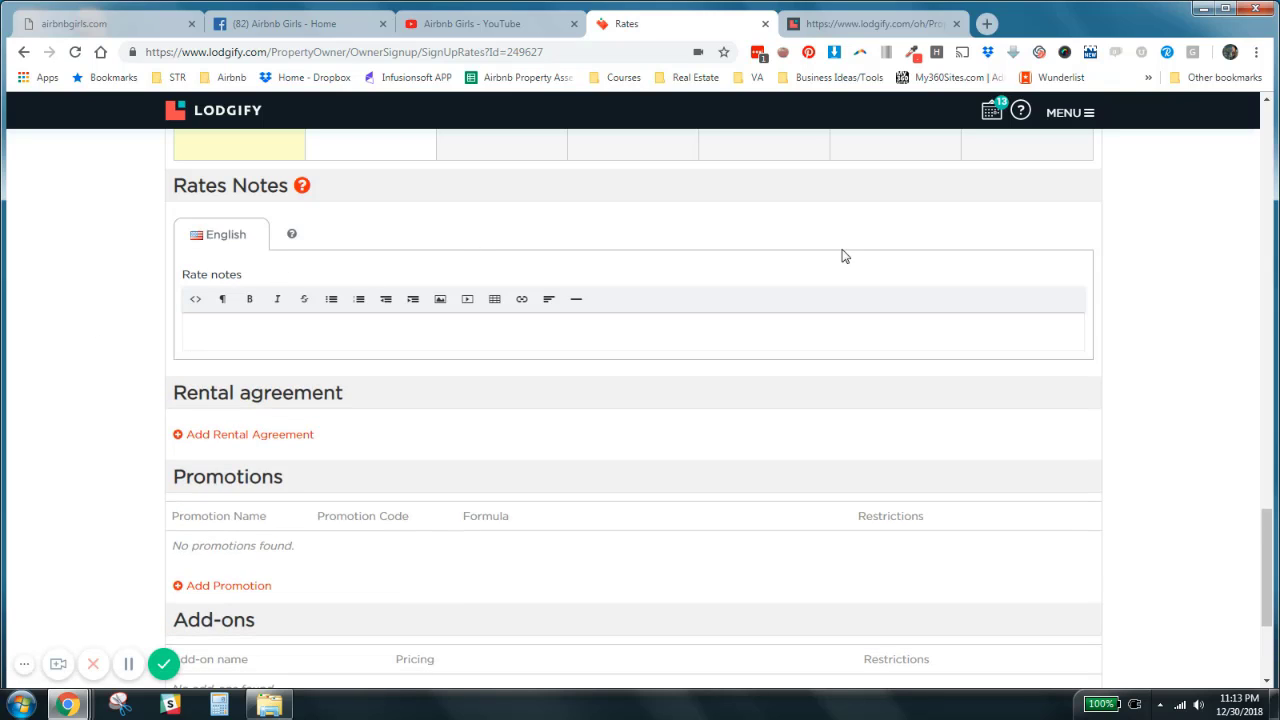
drag(1265, 539, 1265, 588)
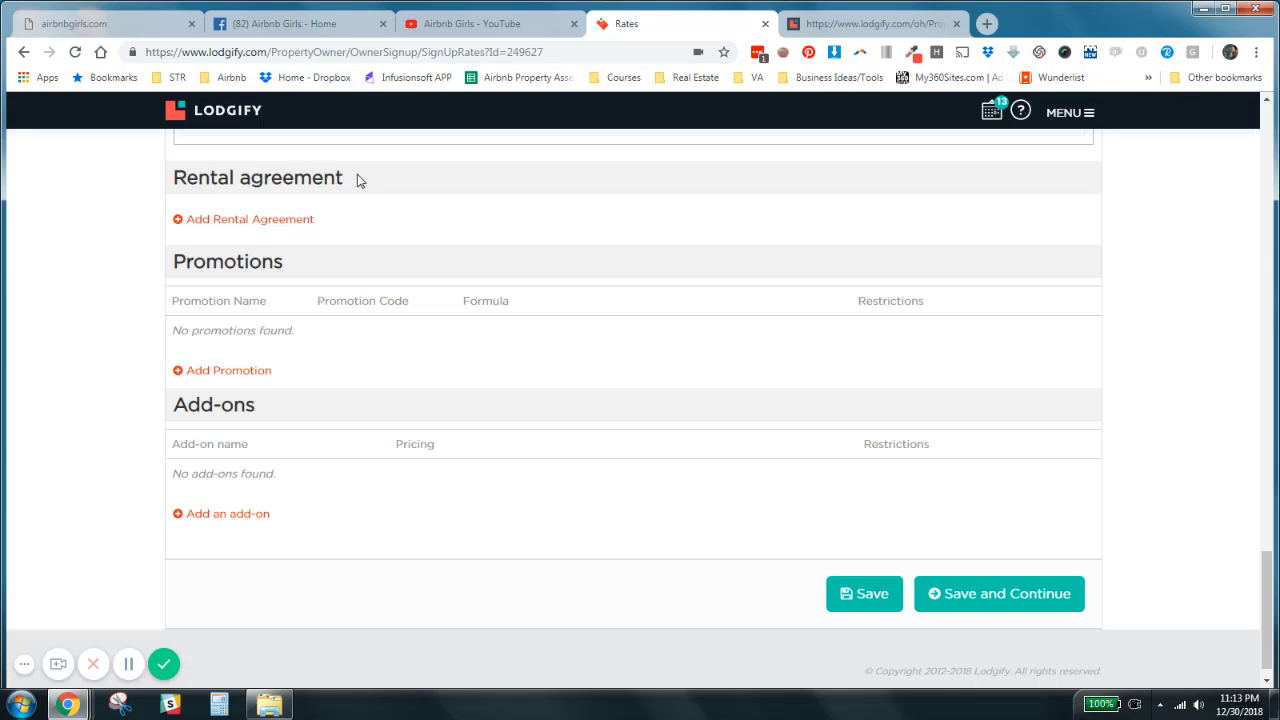
click(247, 222)
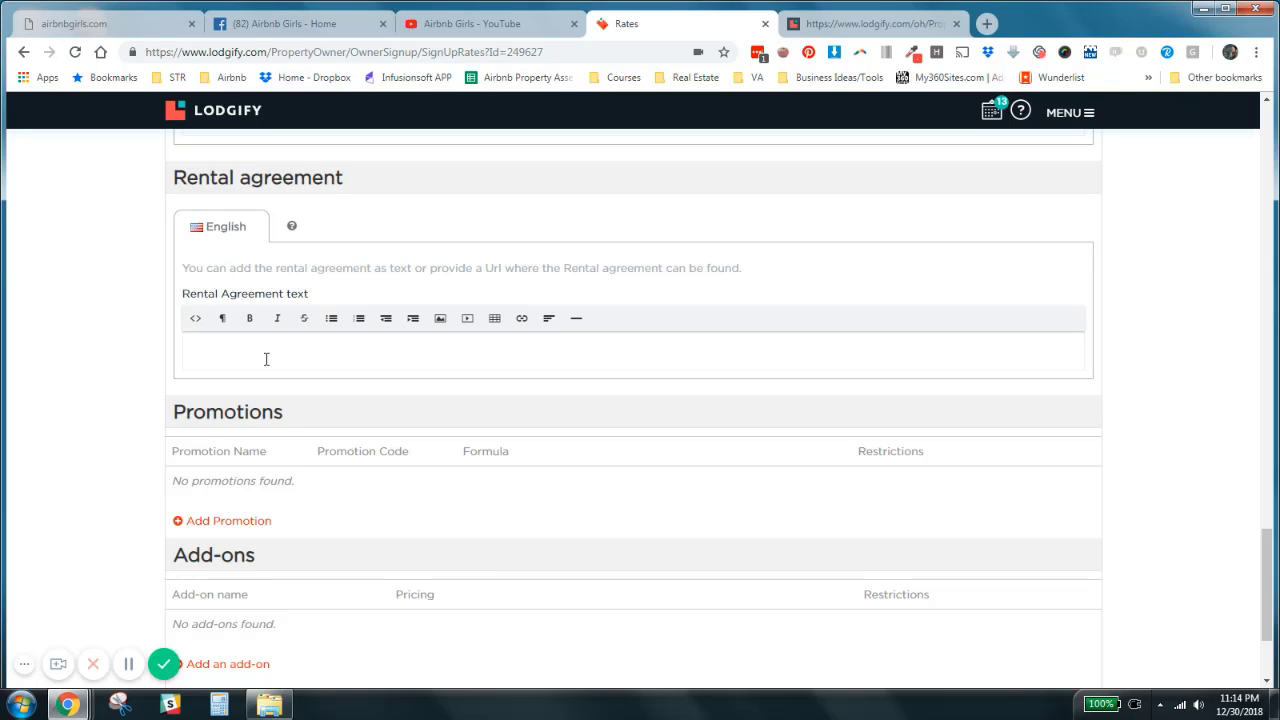
mouse_move(289, 237)
scroll(1162, 291, down, 2)
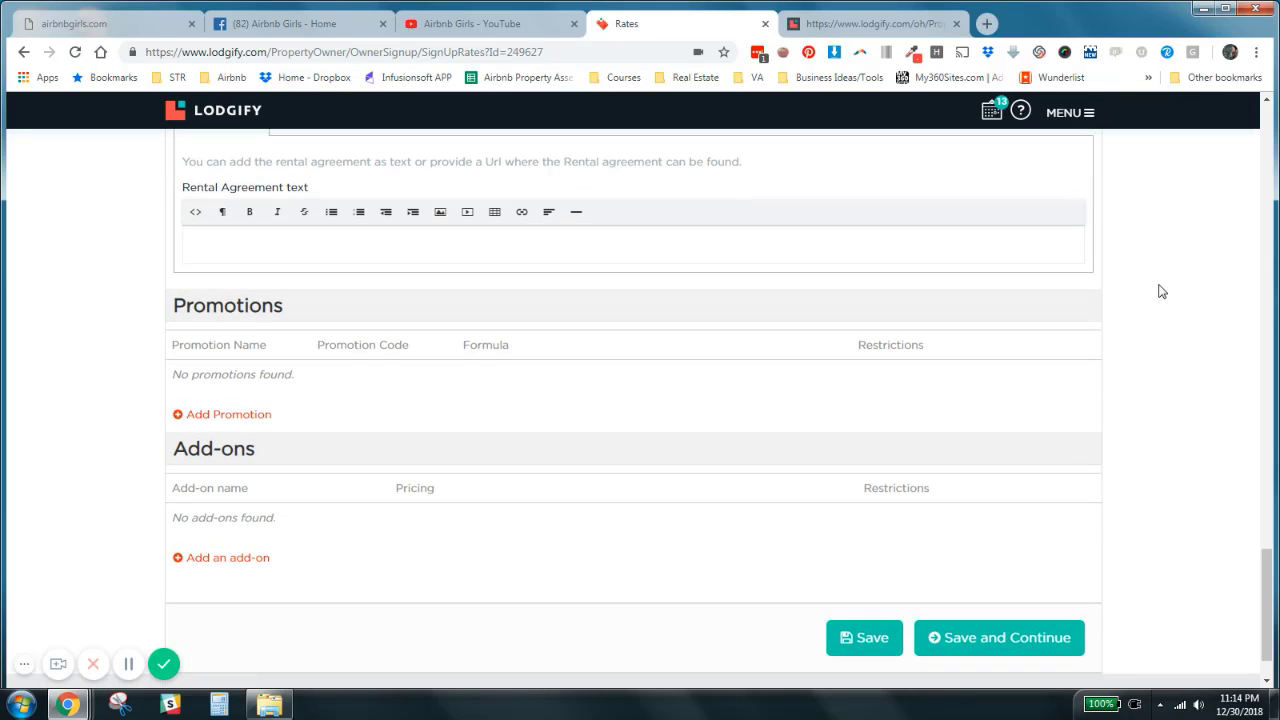
scroll(1162, 291, up, 5)
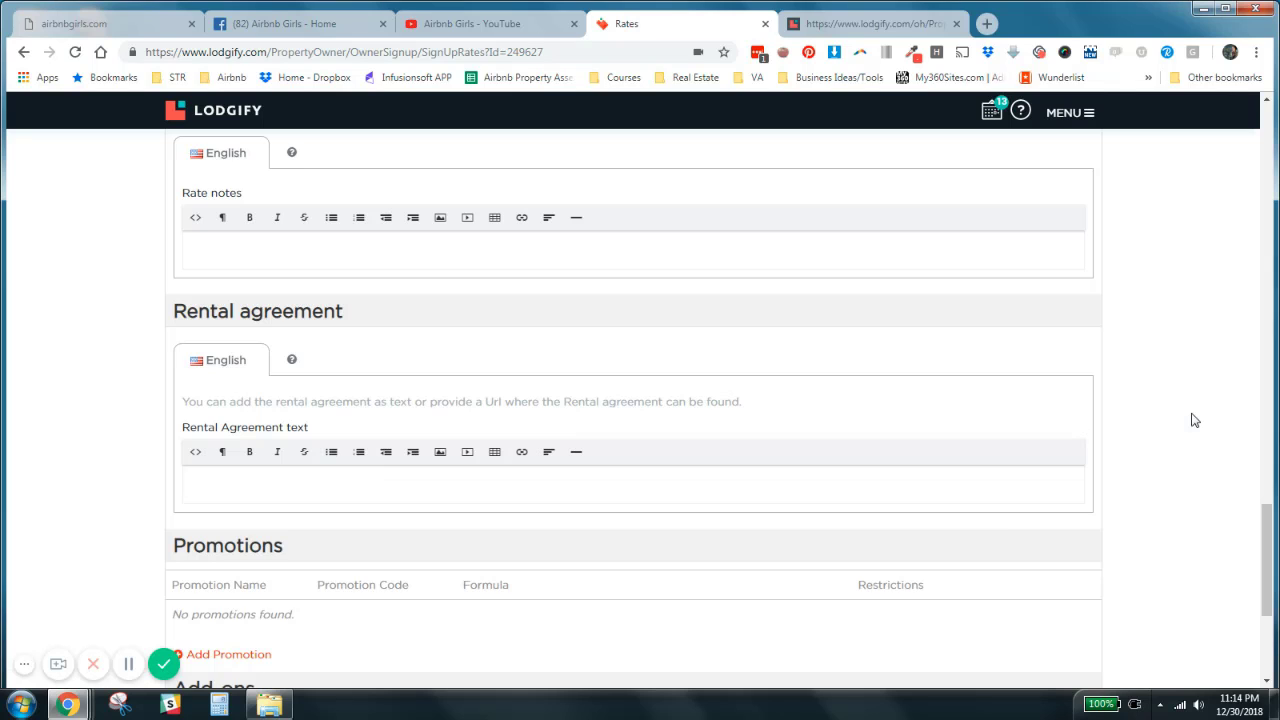
scroll(1185, 421, down, 2)
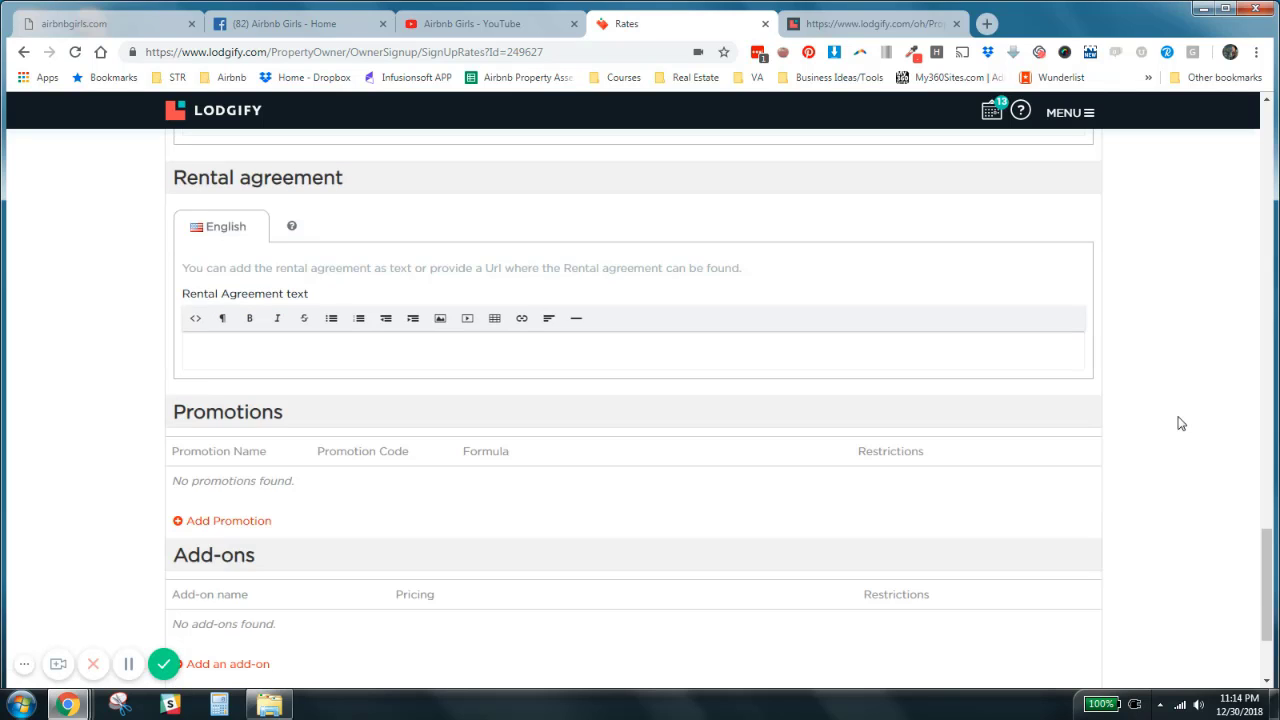
- View the options for adding an existing or new promotion, and close them without adding one
scroll(1180, 423, down, 3)
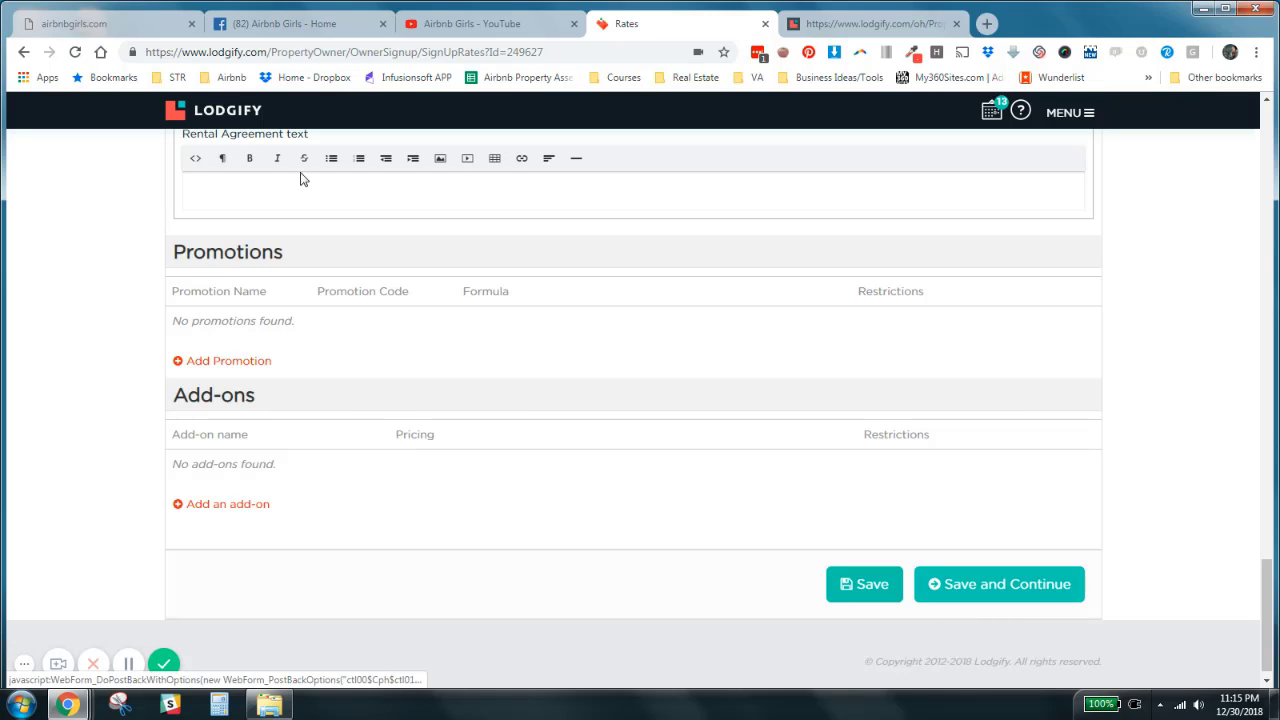
click(222, 361)
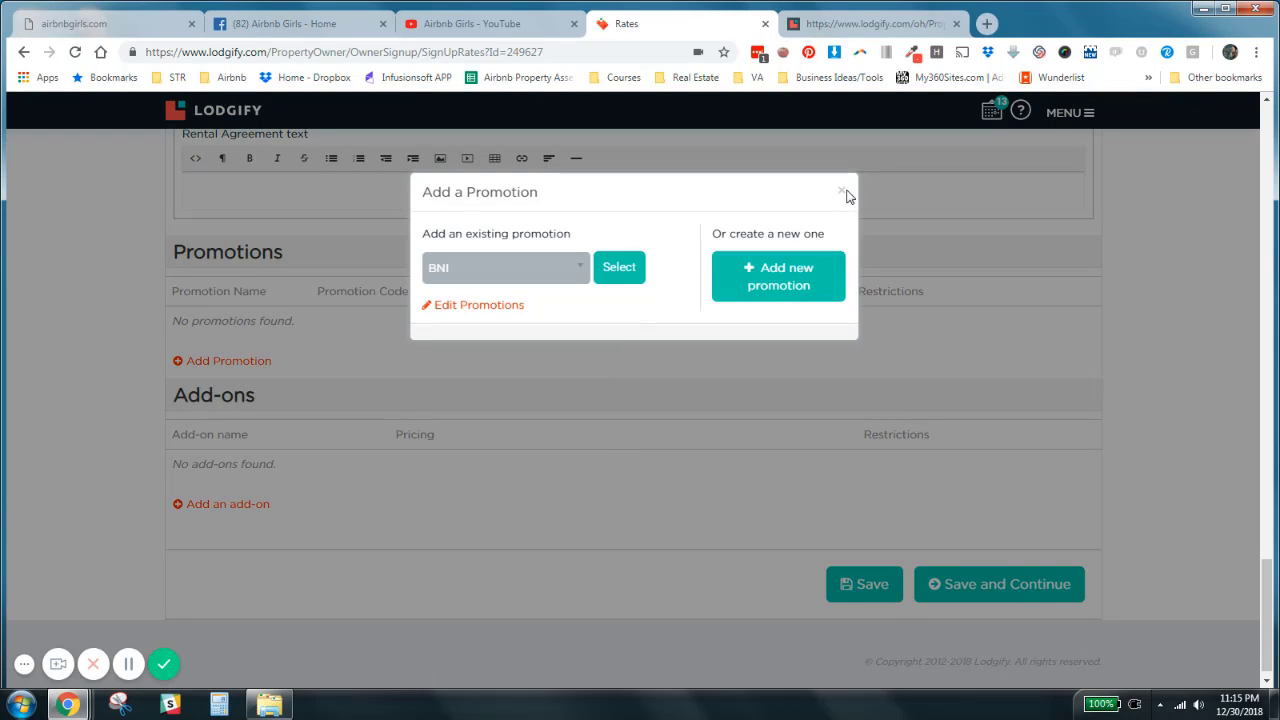
click(843, 192)
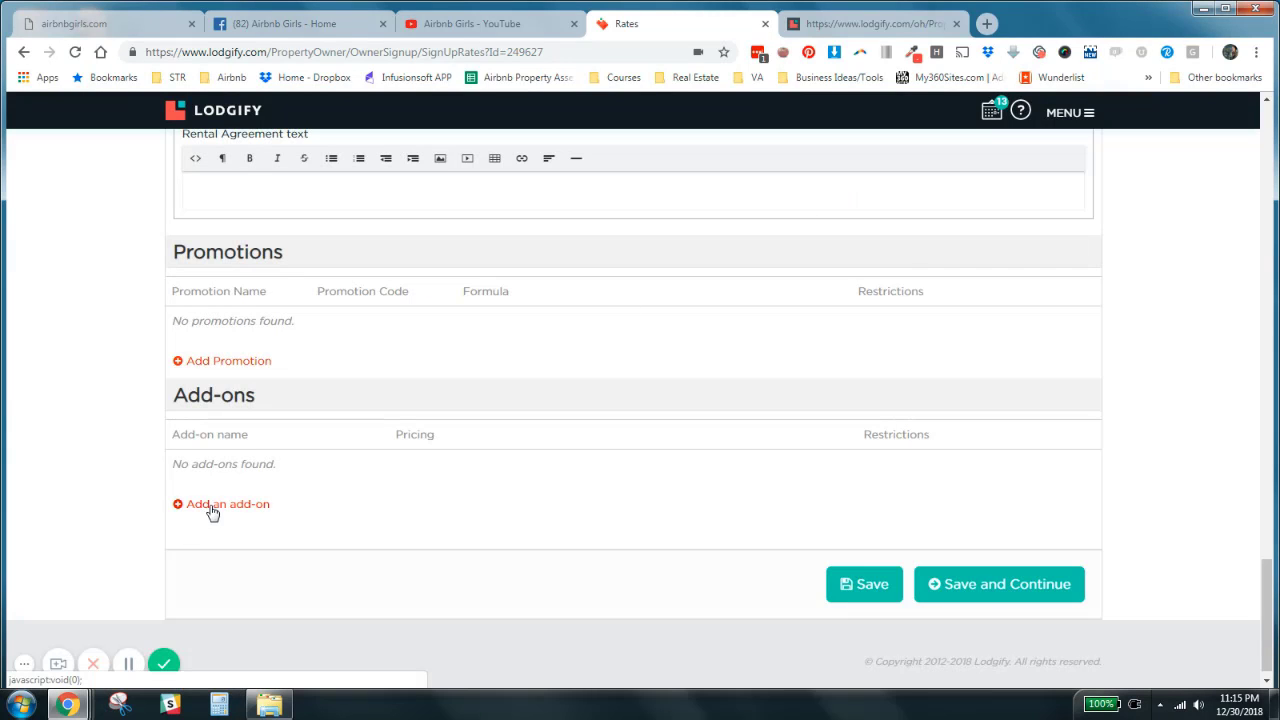